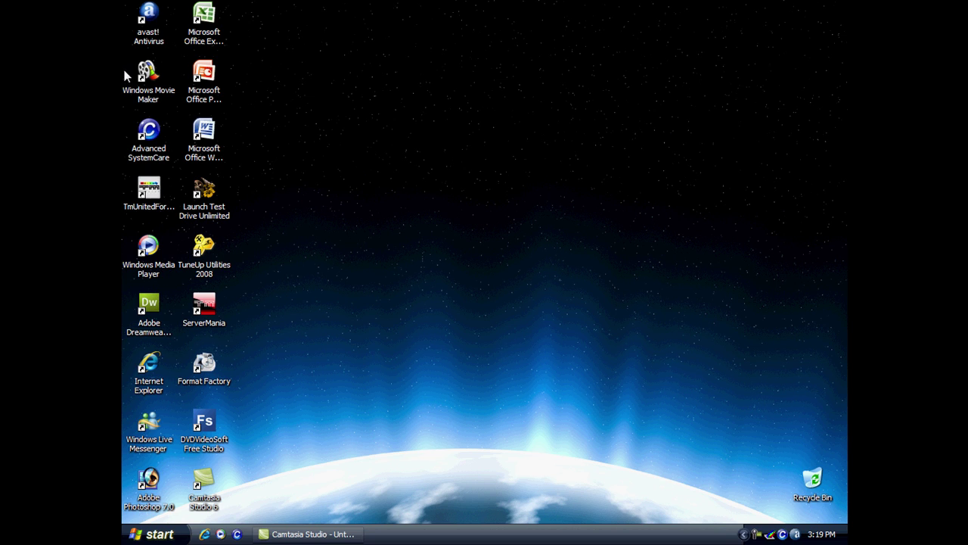
# Start Windows Movie Maker from its desktop shortcut
pyautogui.doubleClick(151, 93)
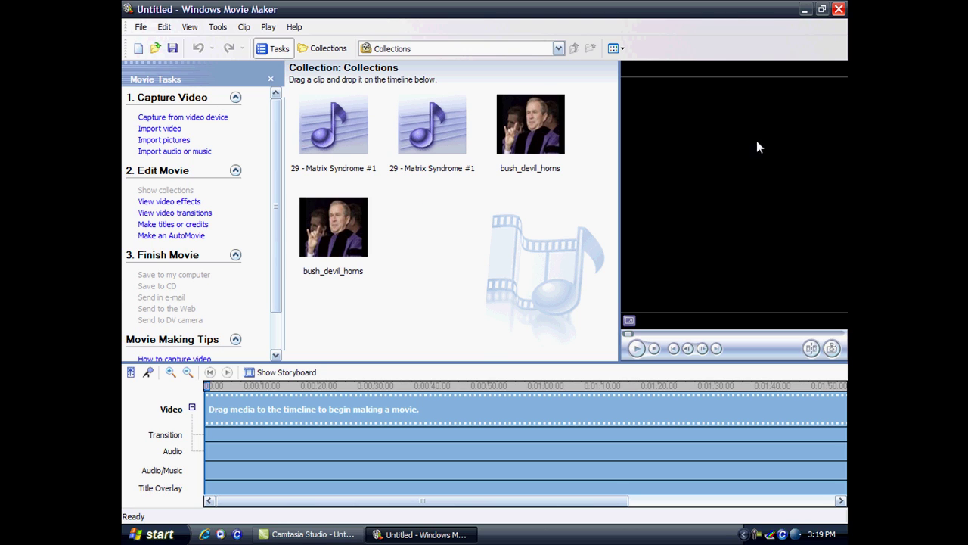
# Browse the menu bar commands without choosing any
pyautogui.click(164, 26)
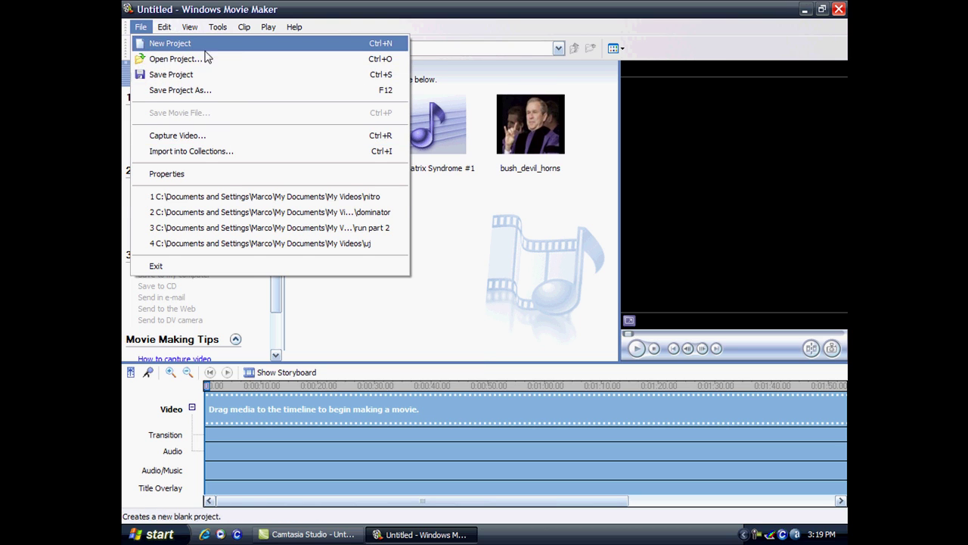
pyautogui.moveTo(229, 33)
pyautogui.moveTo(296, 28)
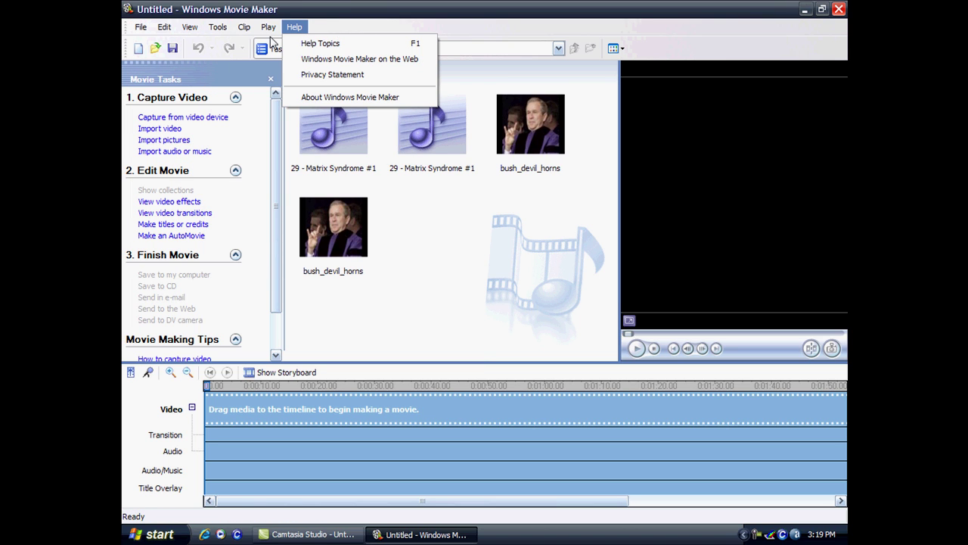
pyautogui.moveTo(190, 29)
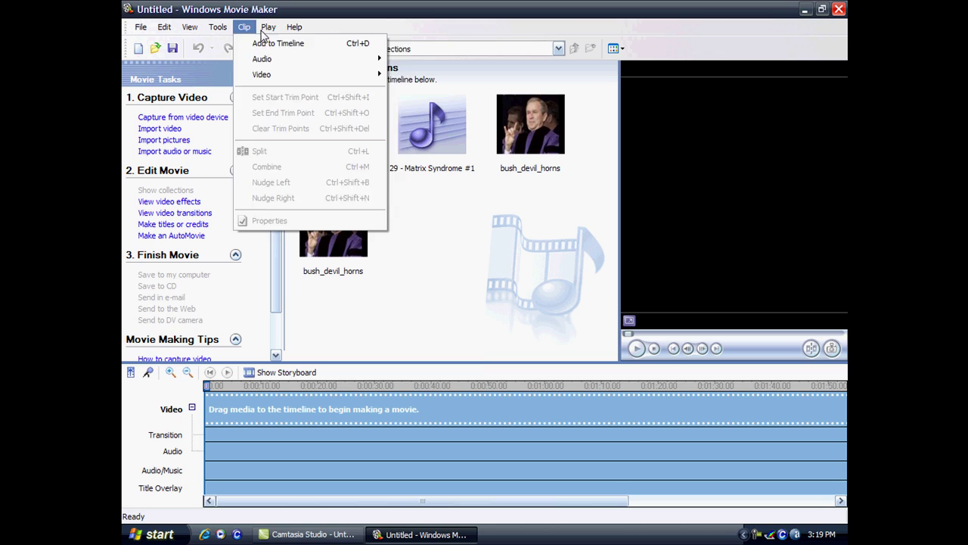
pyautogui.click(553, 240)
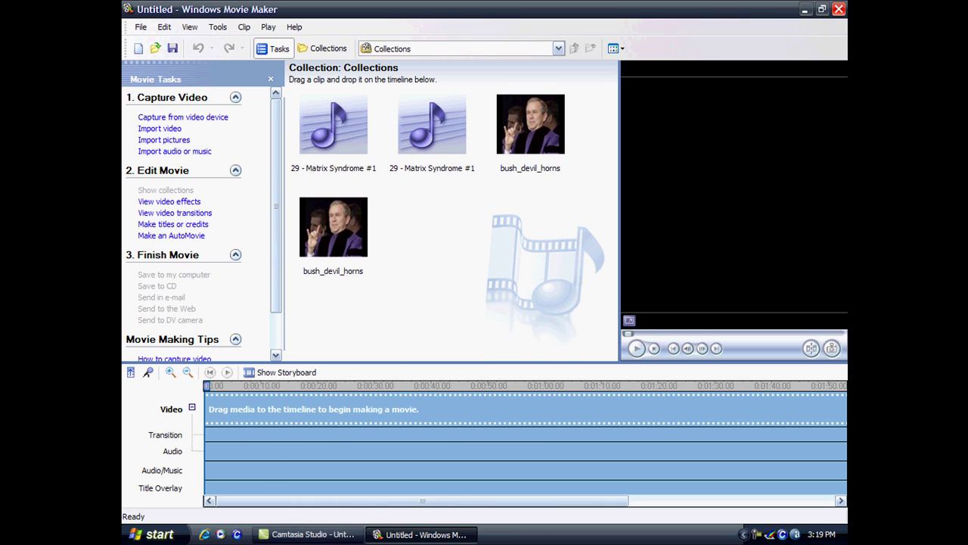
# Switch the movie area to storyboard view, then back to the timeline
pyautogui.click(281, 372)
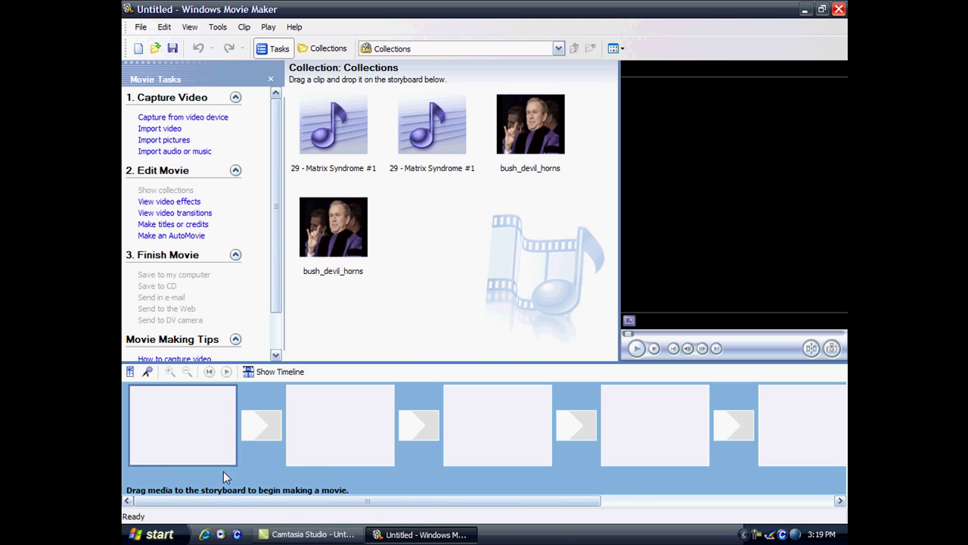
pyautogui.moveTo(397, 501); pyautogui.dragTo(299, 453)
pyautogui.click(266, 371)
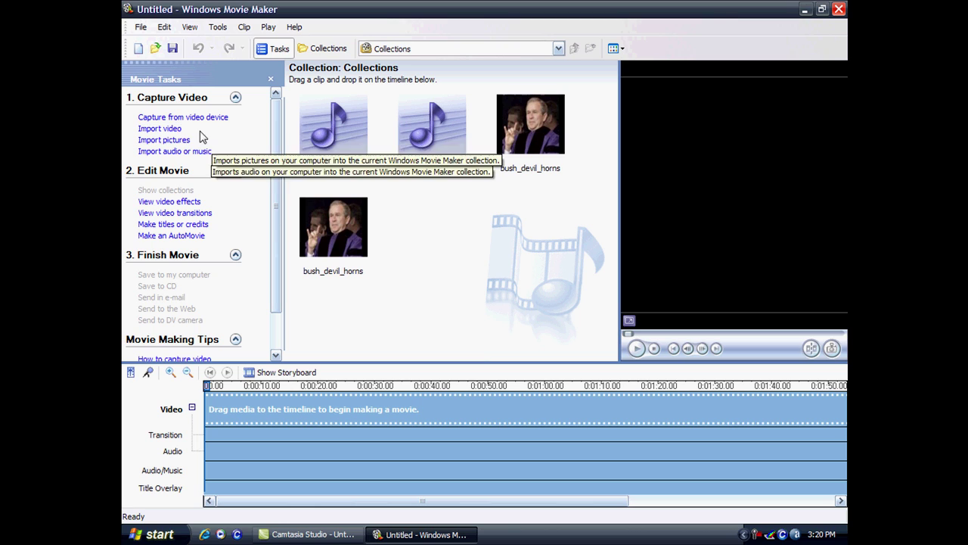
# Import the bush_devil_horns picture, place it first on the video track and lengthen it
pyautogui.click(165, 141)
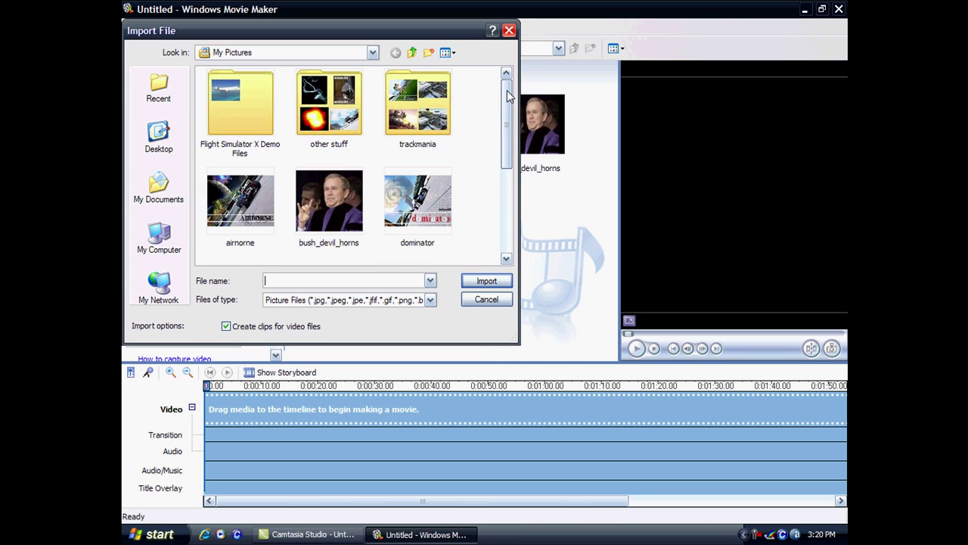
pyautogui.moveTo(507, 90)
pyautogui.mouseDown()
pyautogui.moveTo(507, 205)
pyautogui.moveTo(505, 97)
pyautogui.mouseUp()
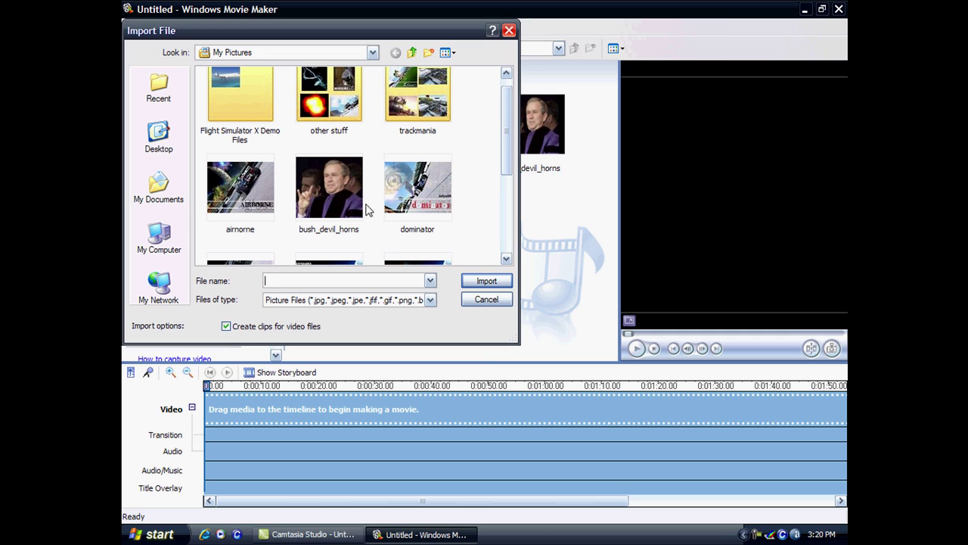
pyautogui.doubleClick(339, 198)
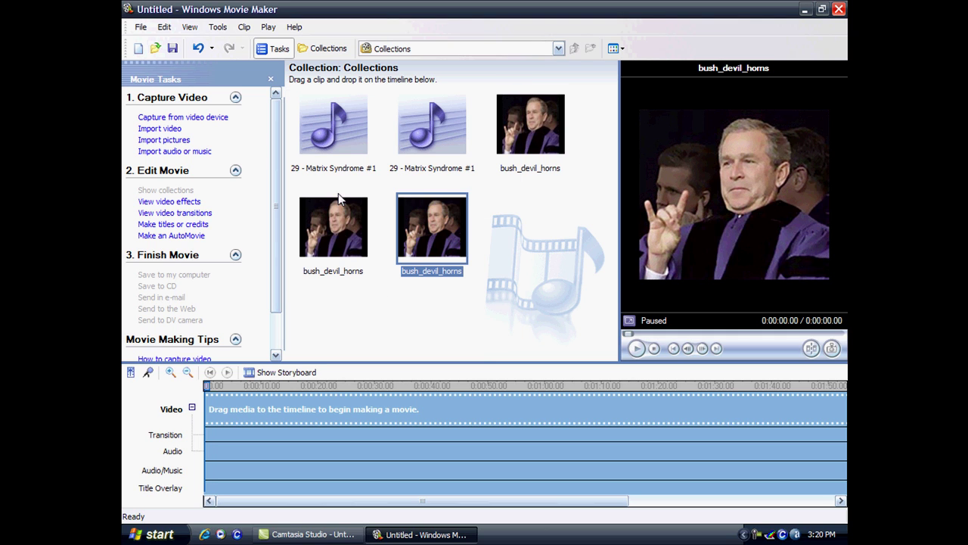
pyautogui.click(567, 223)
pyautogui.click(457, 231)
pyautogui.moveTo(397, 210); pyautogui.dragTo(242, 414)
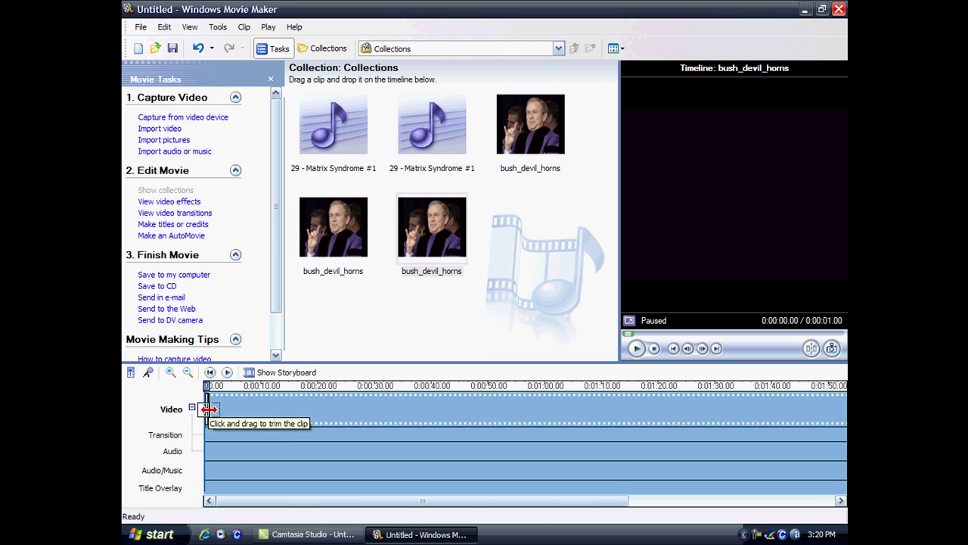
pyautogui.moveTo(208, 409); pyautogui.dragTo(342, 409)
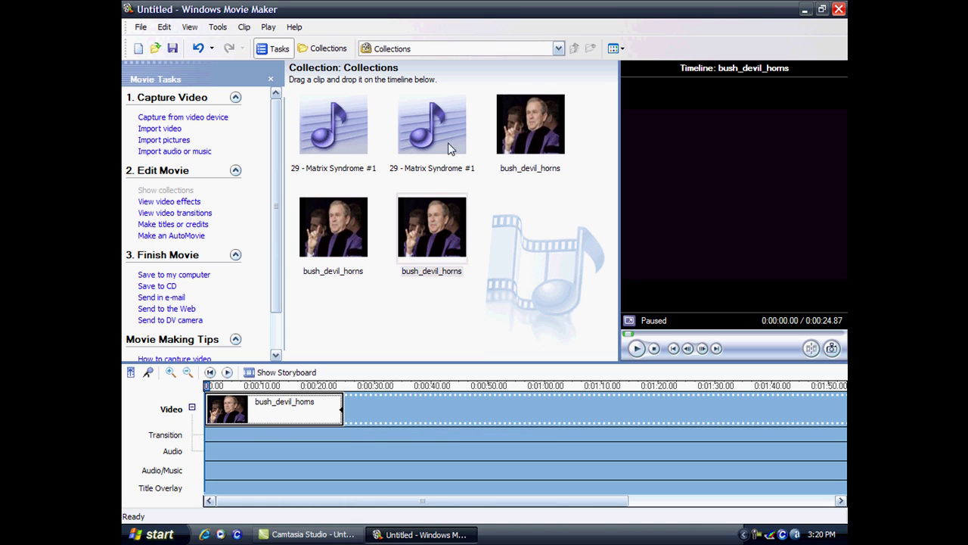
# Add a second bush_devil_horns copy after it, keeping the long clip first
pyautogui.click(561, 134)
pyautogui.click(342, 420)
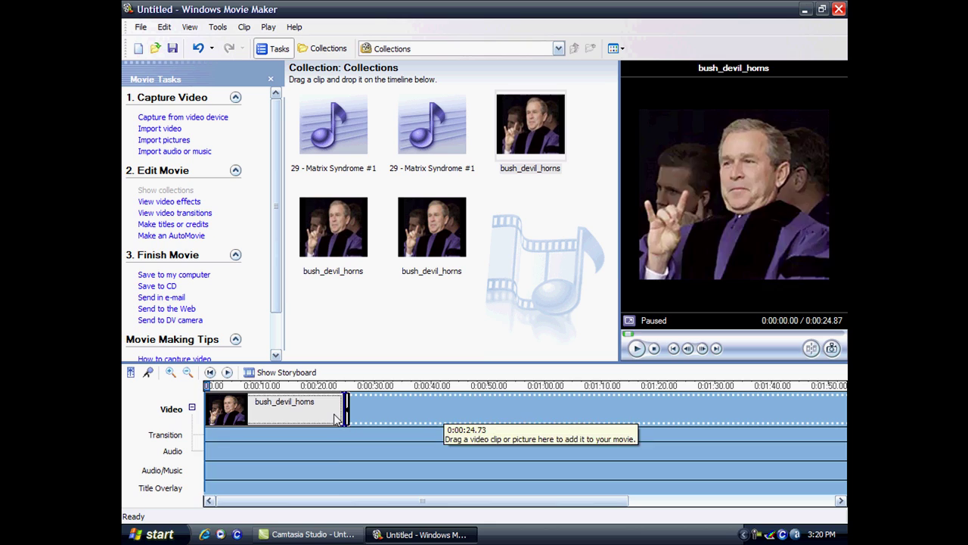
pyautogui.moveTo(344, 419); pyautogui.dragTo(409, 411)
pyautogui.click(257, 408)
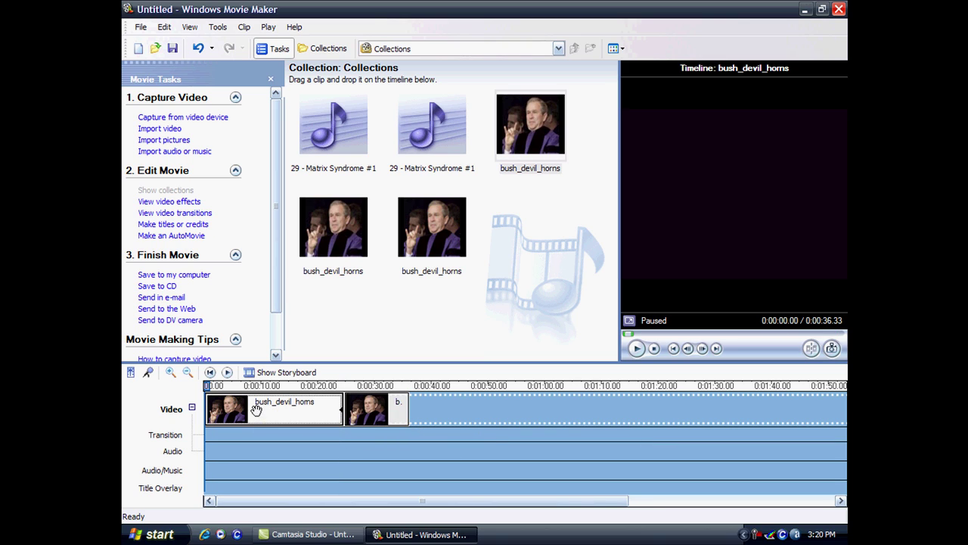
pyautogui.hotkey('ctrl', 'x')
pyautogui.hotkey('ctrl', 'v')
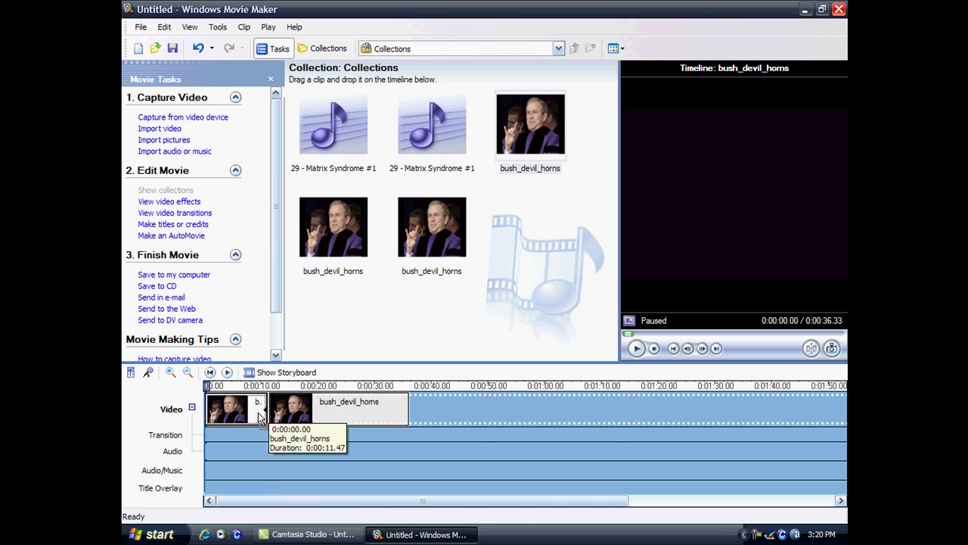
pyautogui.hotkey('ctrl', 'x')
pyautogui.hotkey('ctrl', 'v')
pyautogui.moveTo(384, 415); pyautogui.dragTo(215, 412)
pyautogui.hotkey('ctrl', 'x')
pyautogui.hotkey('ctrl', 'v')
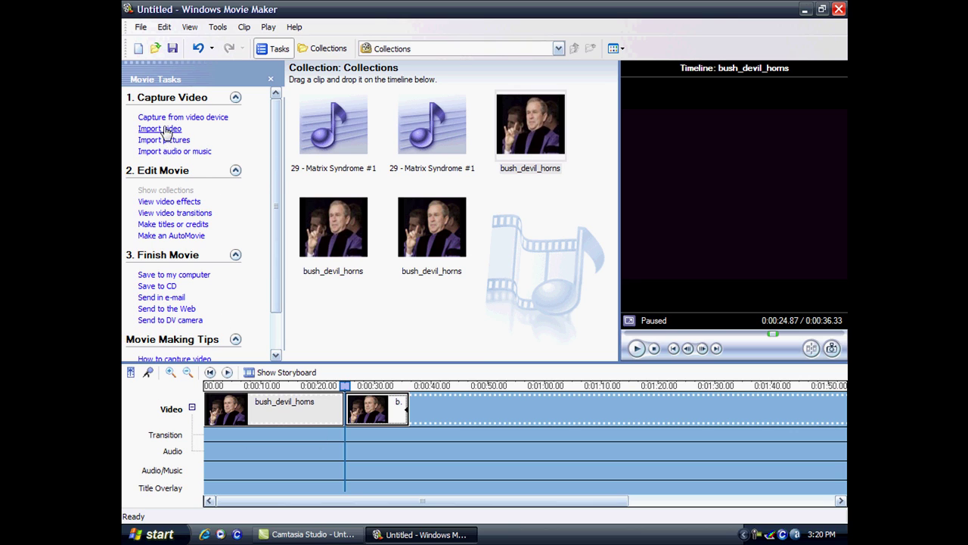
# Import the '29 - Matrix Syndrome #1' song onto the Audio/Music track
pyautogui.click(175, 152)
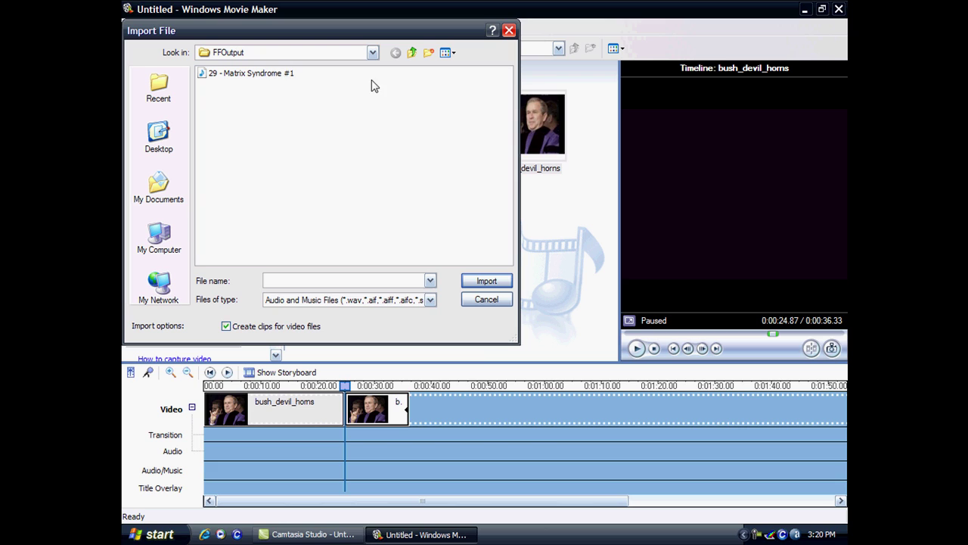
pyautogui.doubleClick(256, 72)
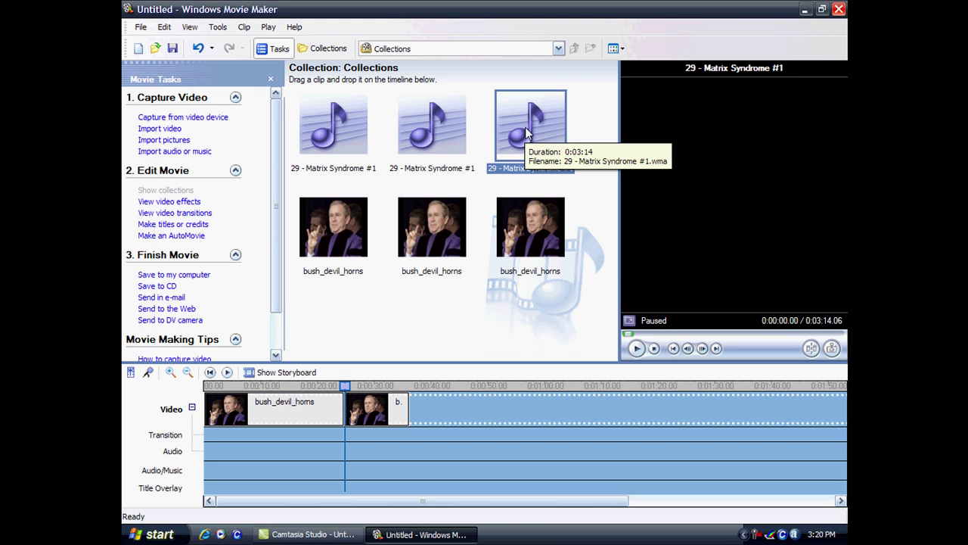
pyautogui.moveTo(532, 120)
pyautogui.mouseDown()
pyautogui.moveTo(488, 156)
pyautogui.moveTo(452, 378)
pyautogui.moveTo(289, 420)
pyautogui.moveTo(206, 475)
pyautogui.mouseUp()
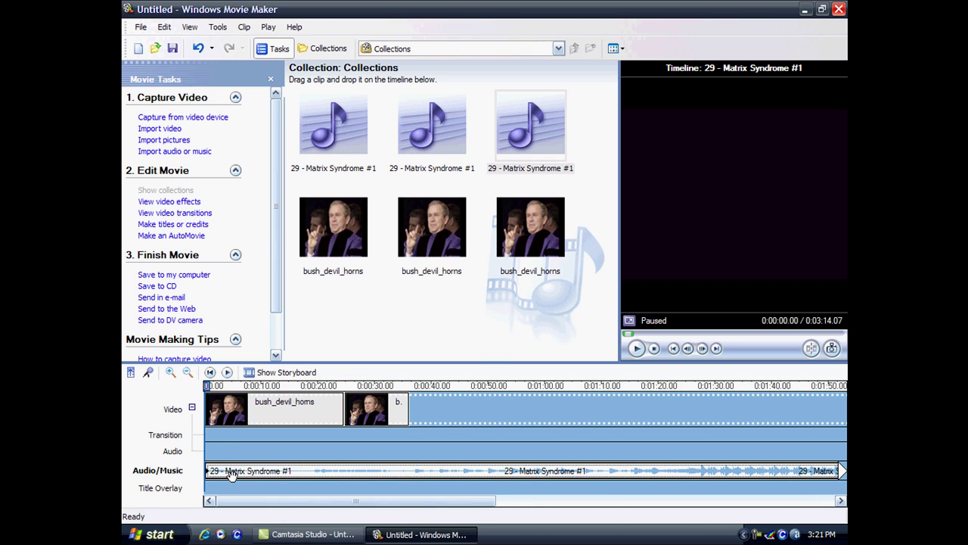
# Play the movie with its music briefly, pause and rewind a few seconds
pyautogui.click(635, 349)
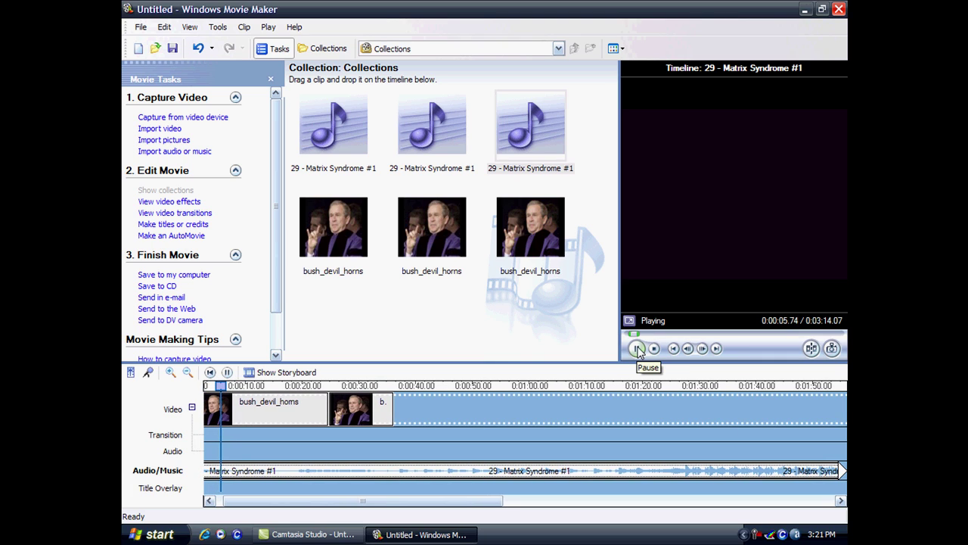
pyautogui.click(638, 348)
pyautogui.moveTo(636, 336); pyautogui.dragTo(611, 342)
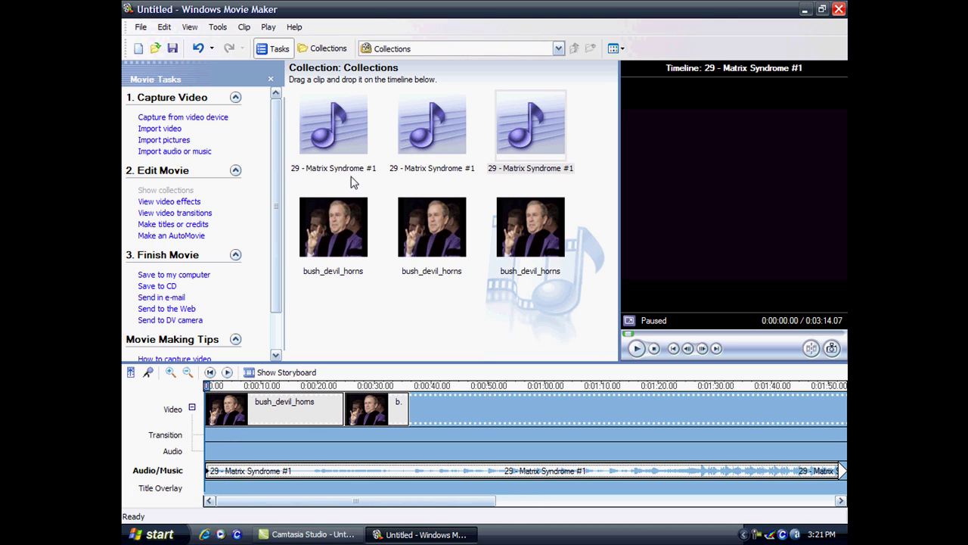
# Create a title at the movie's beginning with the text 'hello'
pyautogui.click(224, 28)
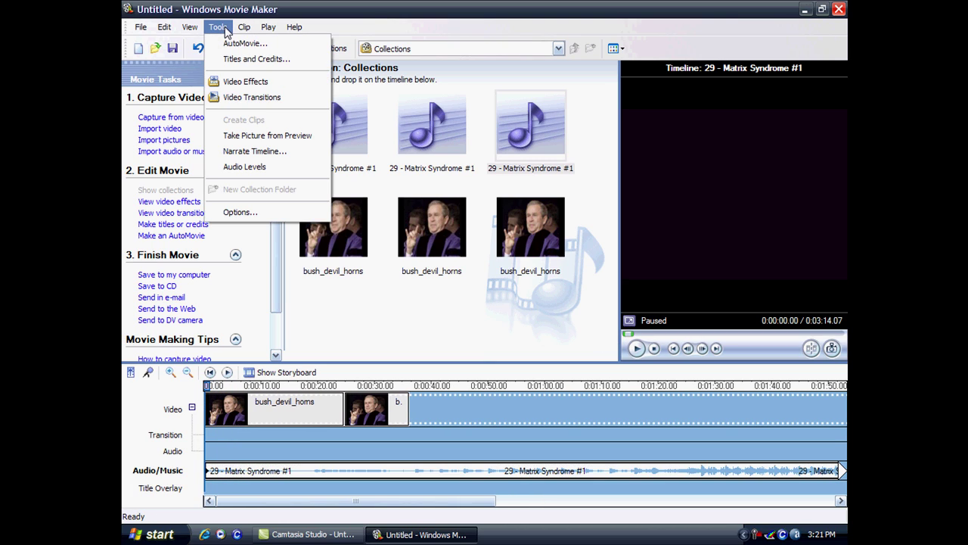
pyautogui.click(237, 61)
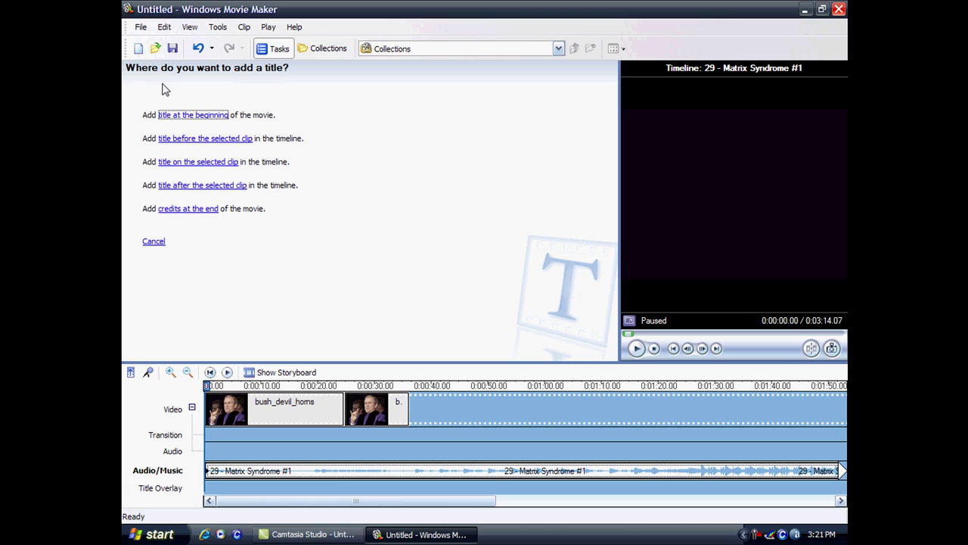
pyautogui.click(203, 117)
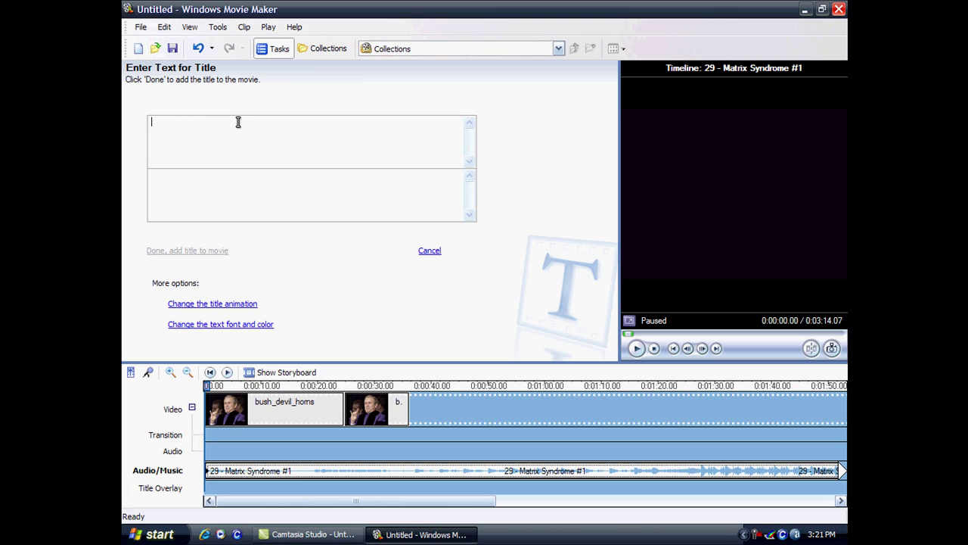
pyautogui.write('hello')
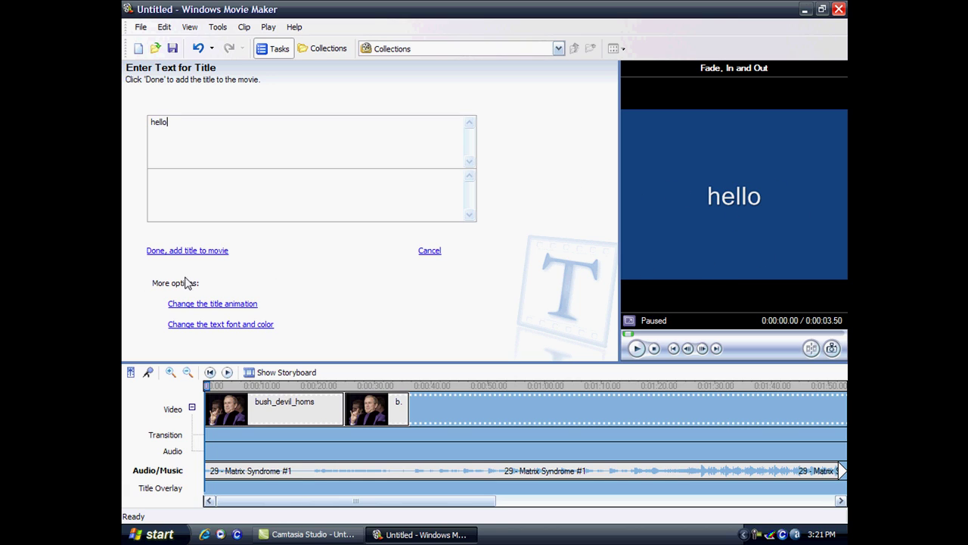
# Set the title animation to News Video, Inset
pyautogui.click(214, 304)
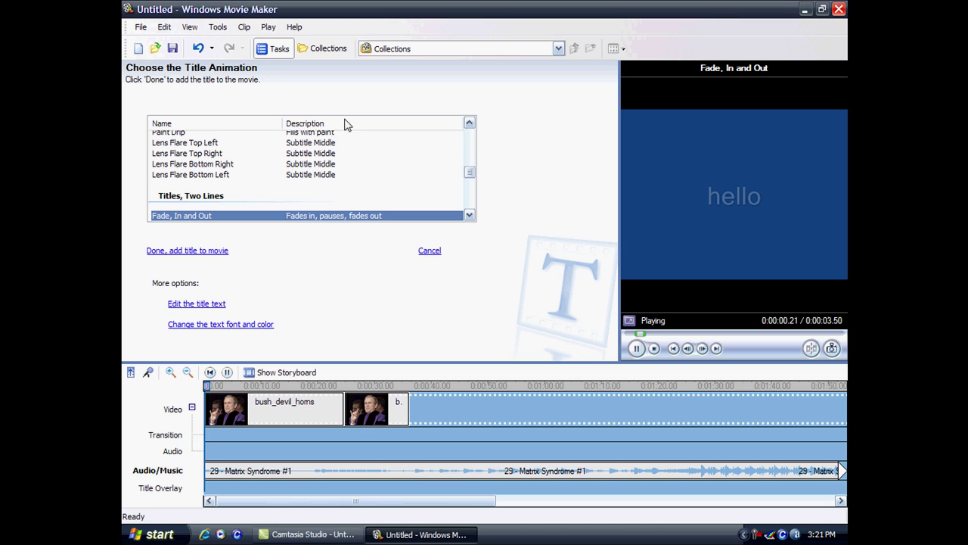
pyautogui.moveTo(469, 176); pyautogui.dragTo(469, 149)
pyautogui.click(439, 158)
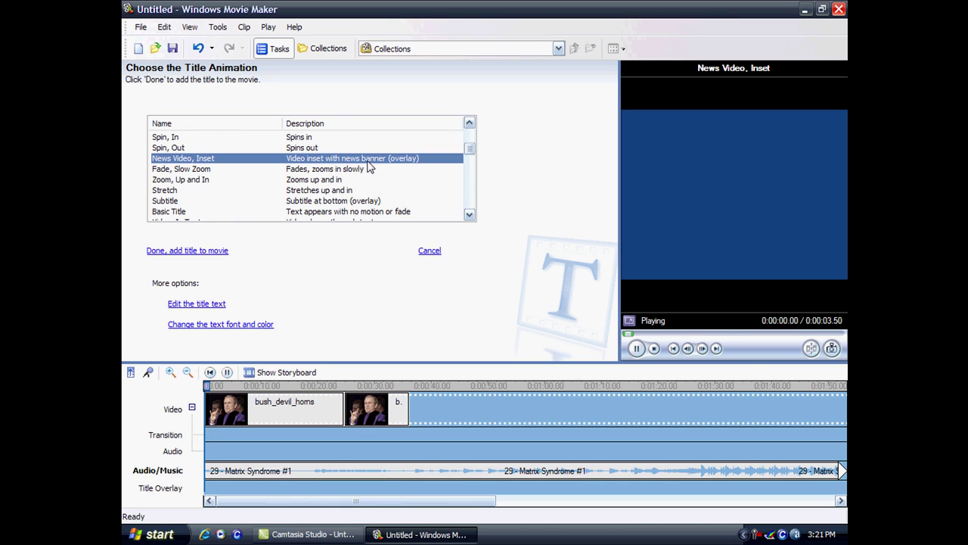
pyautogui.scroll(-2, 469, 151)
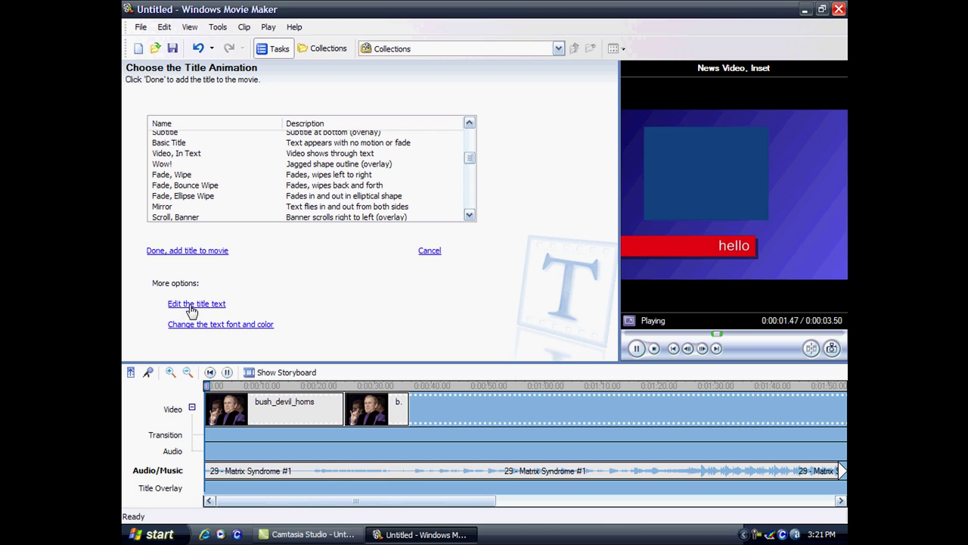
# Keep the Microsoft Sans Serif font at 0% transparency and make the title colour olive
pyautogui.click(231, 326)
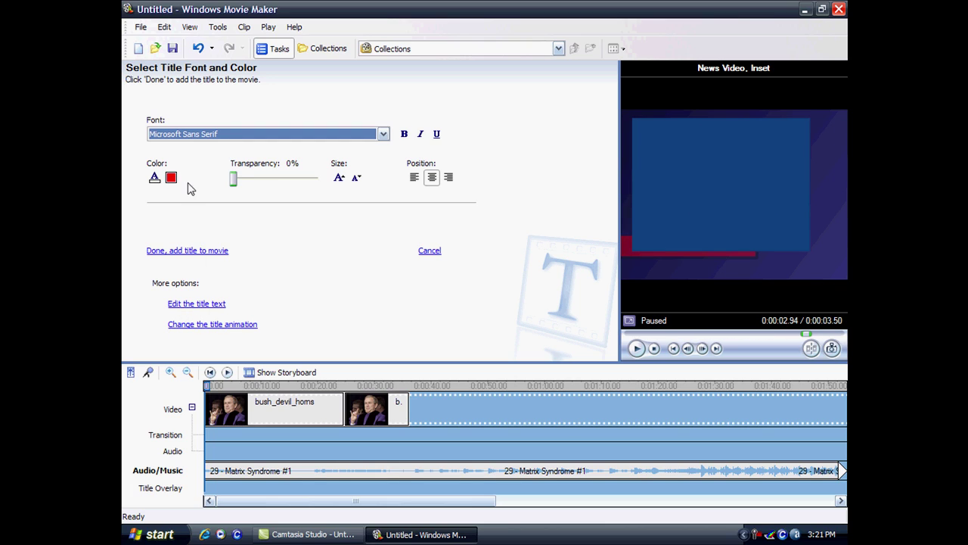
pyautogui.click(383, 134)
pyautogui.scroll(15, 324, 183)
pyautogui.scroll(20, 325, 184)
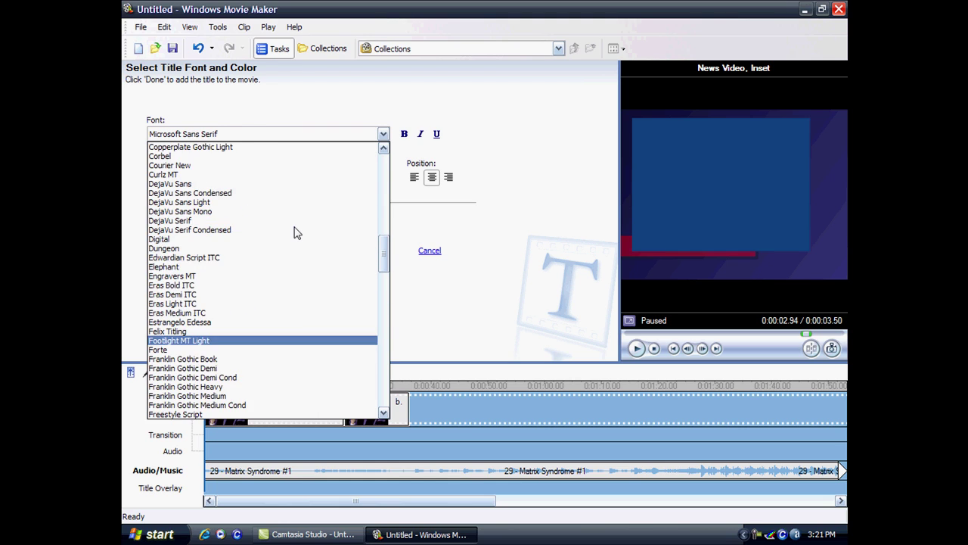
pyautogui.click(426, 158)
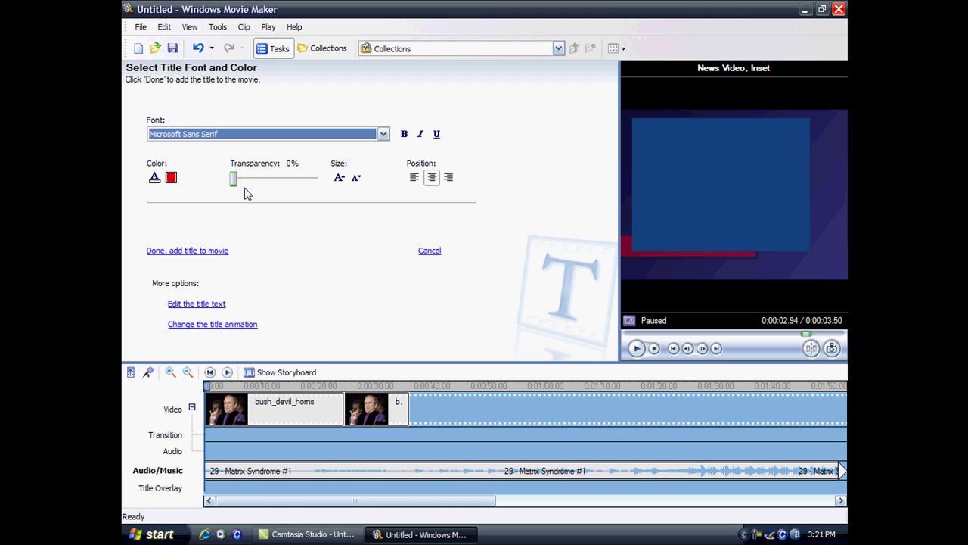
pyautogui.moveTo(232, 182)
pyautogui.mouseDown()
pyautogui.moveTo(251, 181)
pyautogui.moveTo(233, 181)
pyautogui.mouseUp()
pyautogui.click(171, 177)
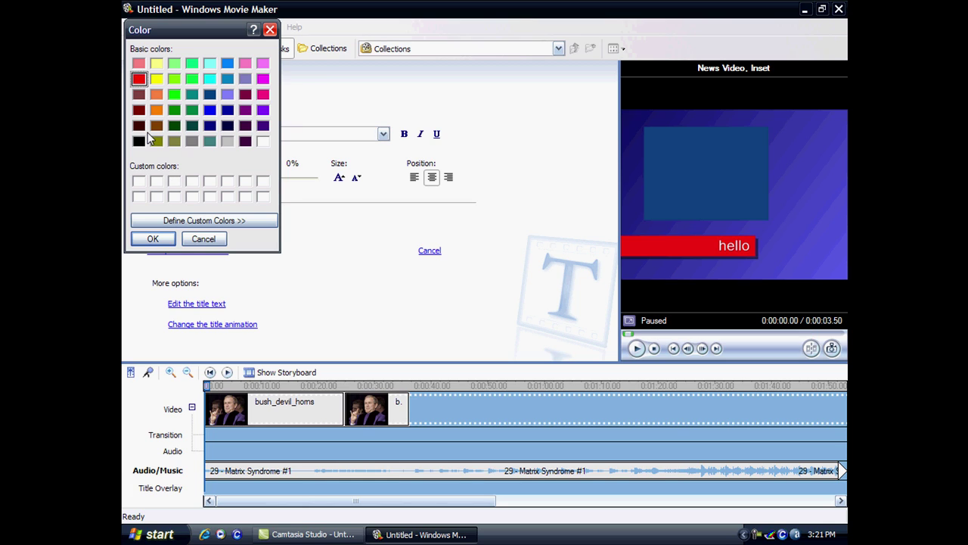
pyautogui.click(156, 141)
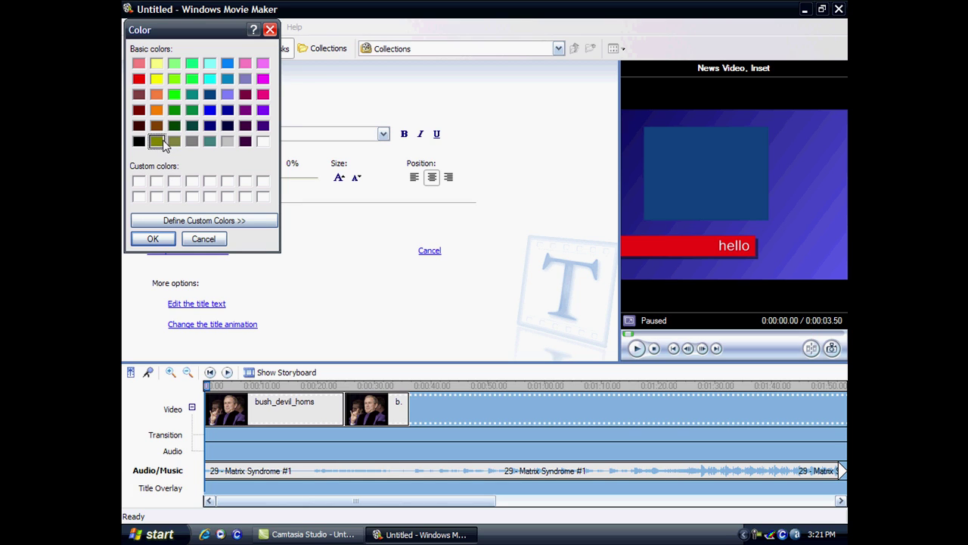
pyautogui.click(153, 239)
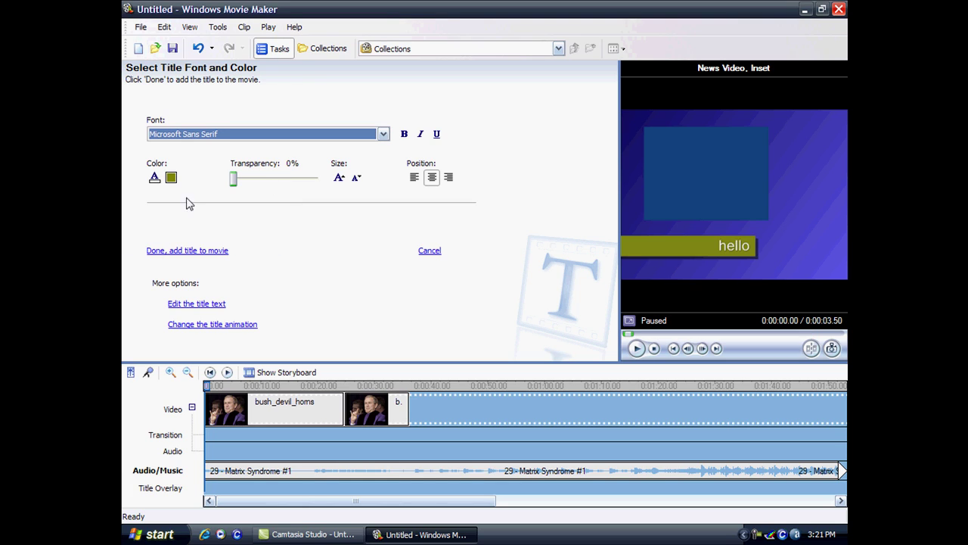
# Decrease the title text size, right-align it and add it to the movie
pyautogui.click(357, 179)
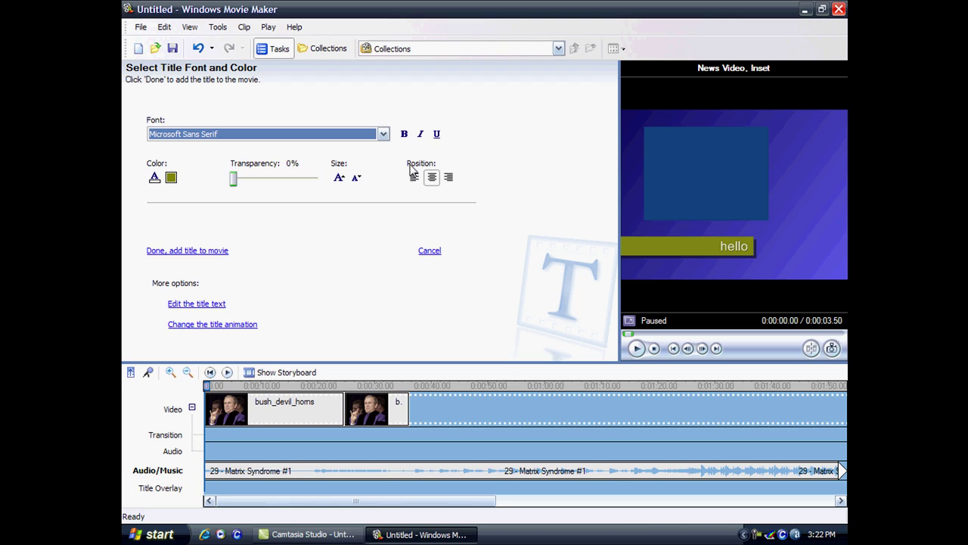
pyautogui.click(449, 178)
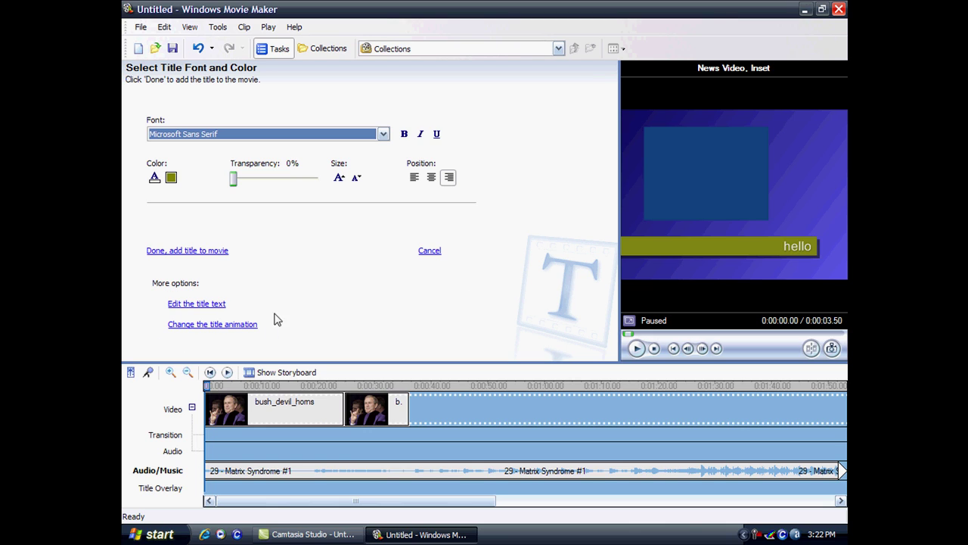
pyautogui.click(190, 251)
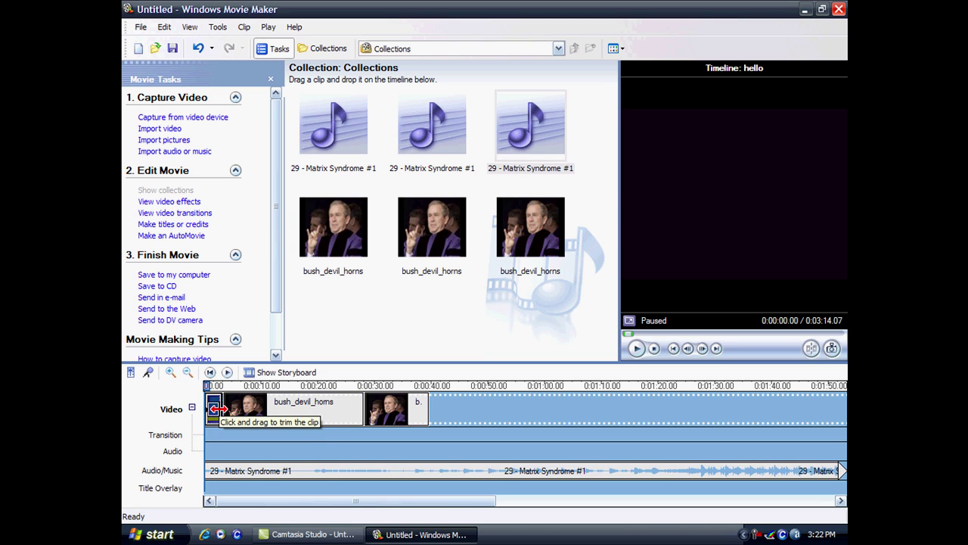
# Trim the hello title clip on the timeline to about 3.73 seconds
pyautogui.click(216, 409)
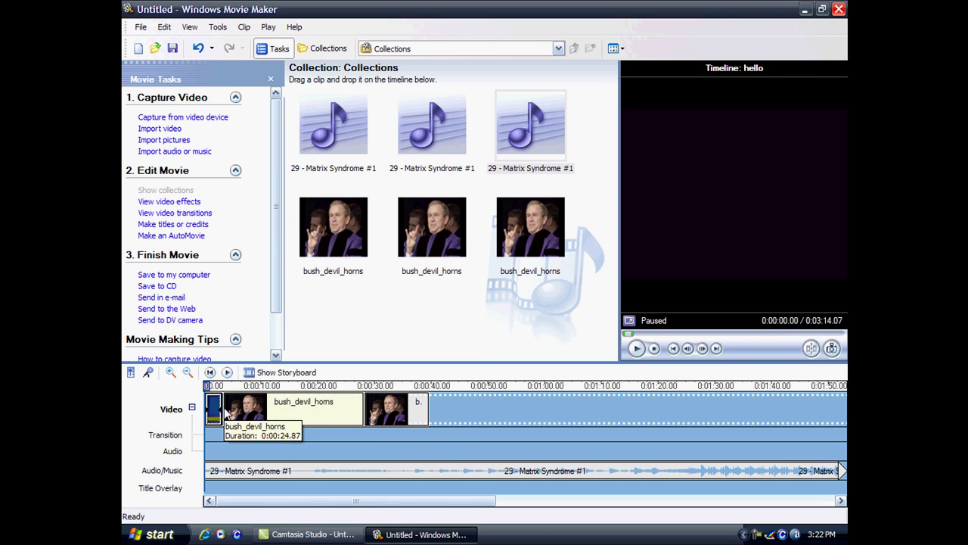
pyautogui.moveTo(220, 408)
pyautogui.mouseDown()
pyautogui.moveTo(266, 408)
pyautogui.moveTo(229, 408)
pyautogui.mouseUp()
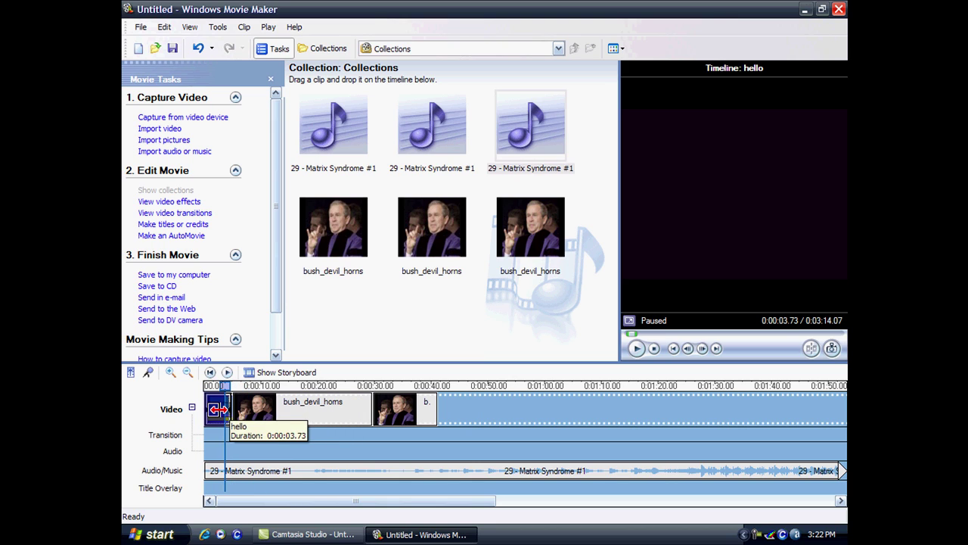
pyautogui.moveTo(218, 409); pyautogui.dragTo(221, 409)
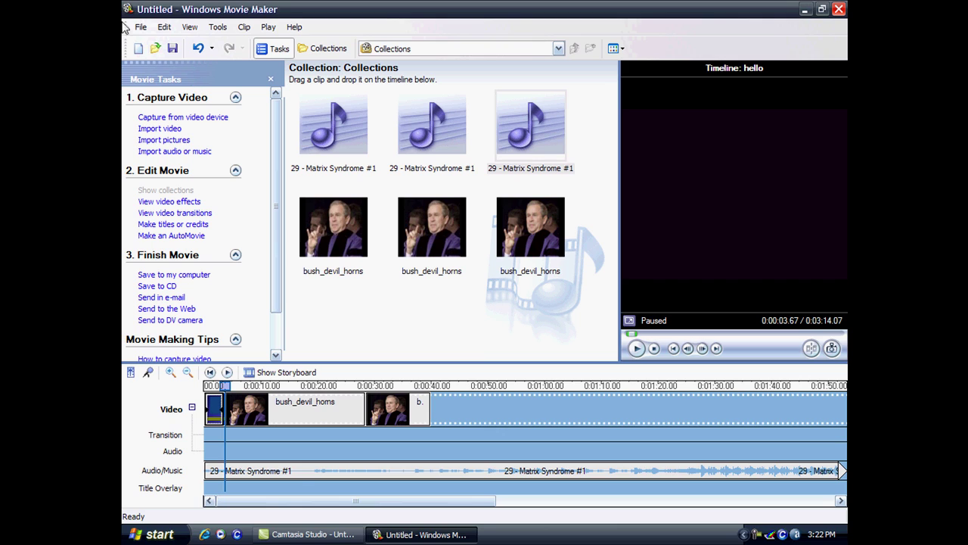
# Apply Cartoon to the first bush_devil_horns clip and Dull to the second
pyautogui.click(144, 202)
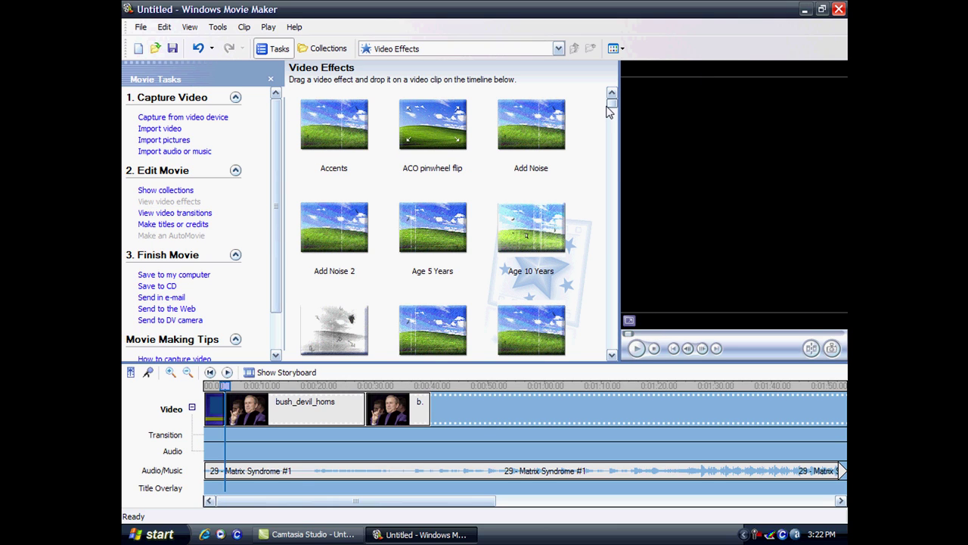
pyautogui.moveTo(614, 114); pyautogui.dragTo(612, 141)
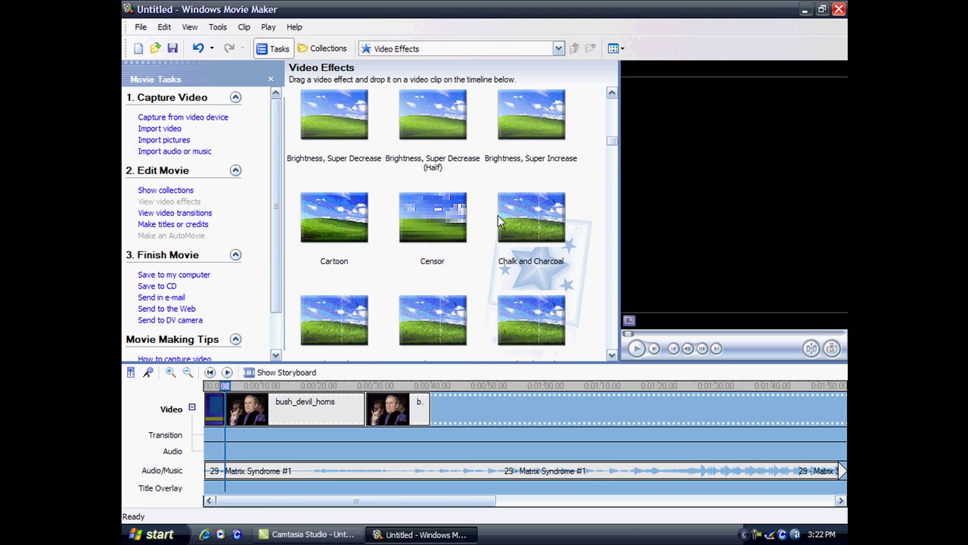
pyautogui.click(335, 221)
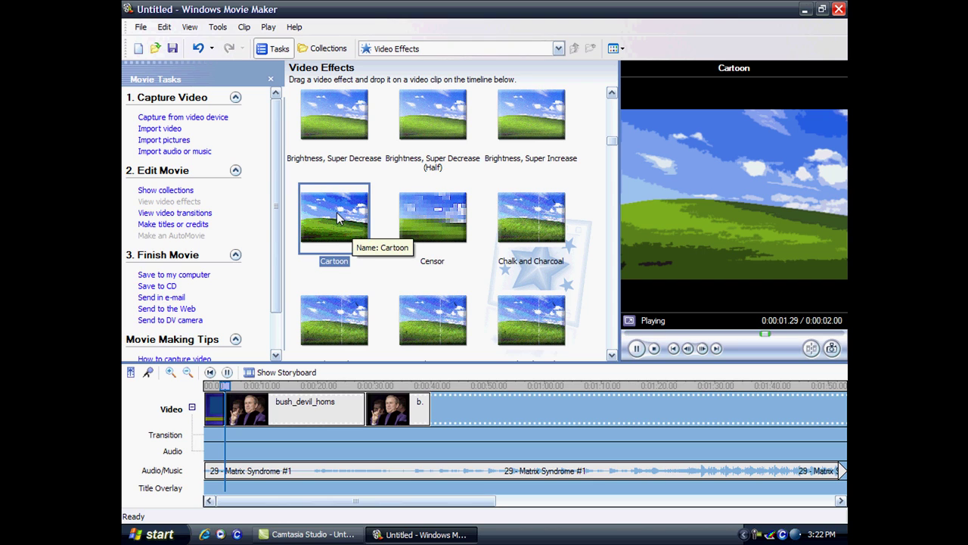
pyautogui.moveTo(337, 213); pyautogui.dragTo(282, 423)
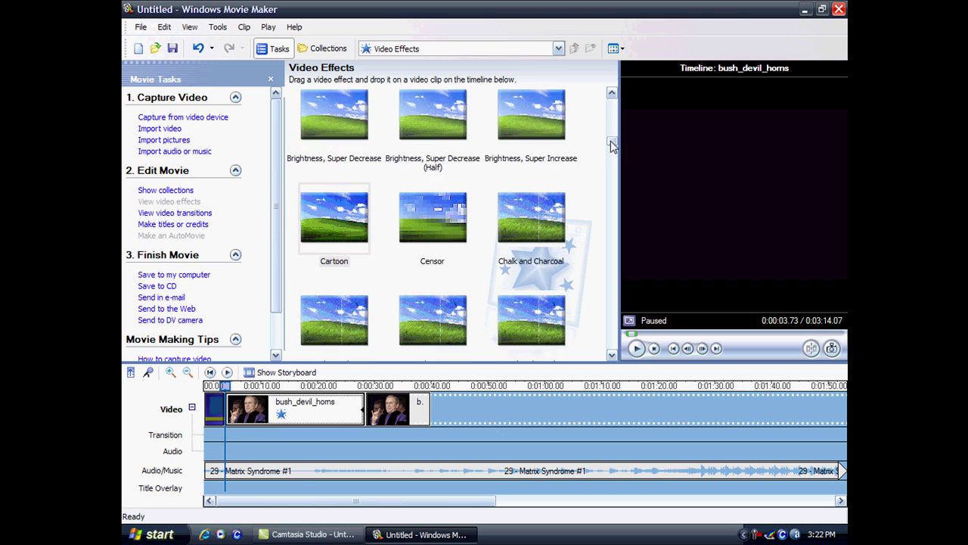
pyautogui.moveTo(612, 146); pyautogui.dragTo(607, 165)
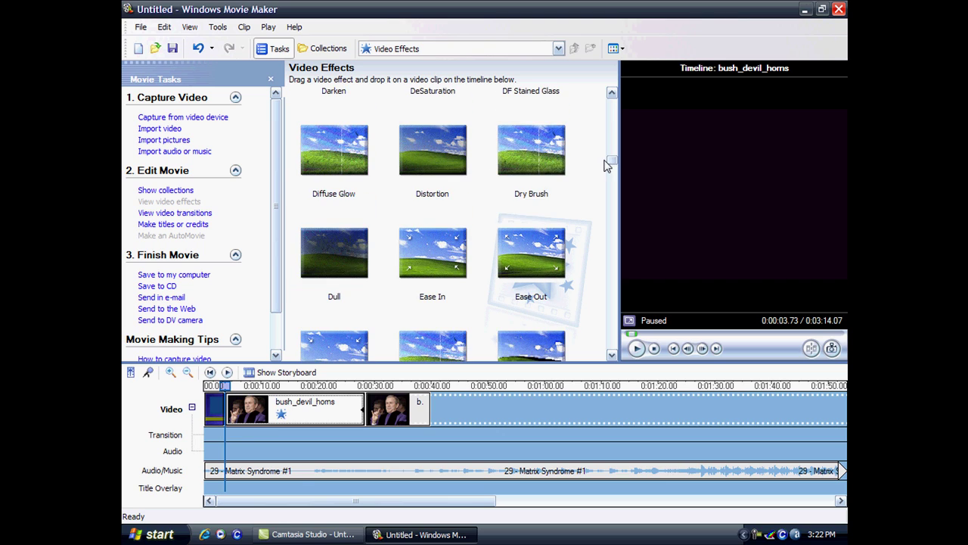
pyautogui.click(342, 251)
pyautogui.moveTo(342, 250); pyautogui.dragTo(370, 388)
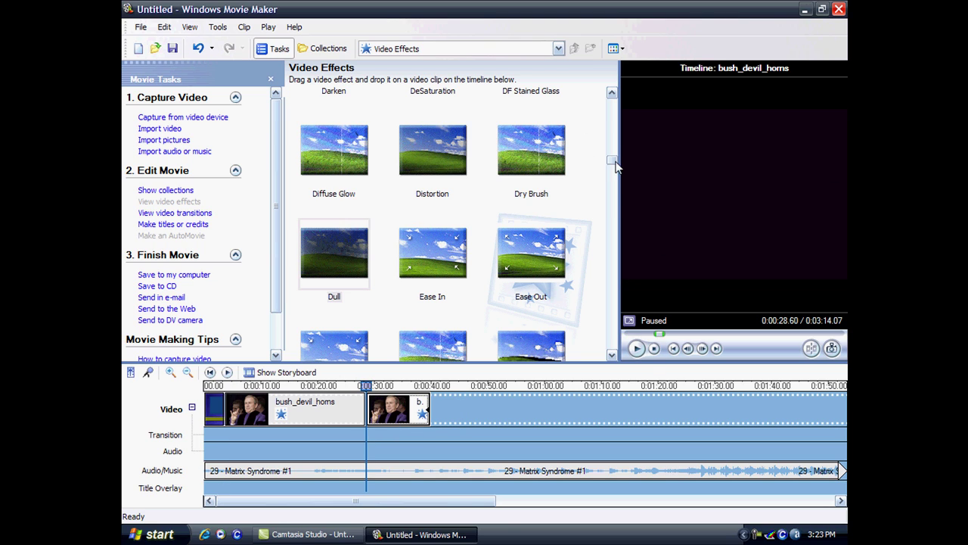
# Preview the Glass Long, Grayscale, Glowing, Glow, Glass short and Glowing Edges effects
pyautogui.moveTo(617, 166); pyautogui.dragTo(607, 195)
pyautogui.click(533, 207)
pyautogui.click(612, 356)
pyautogui.click(612, 356)
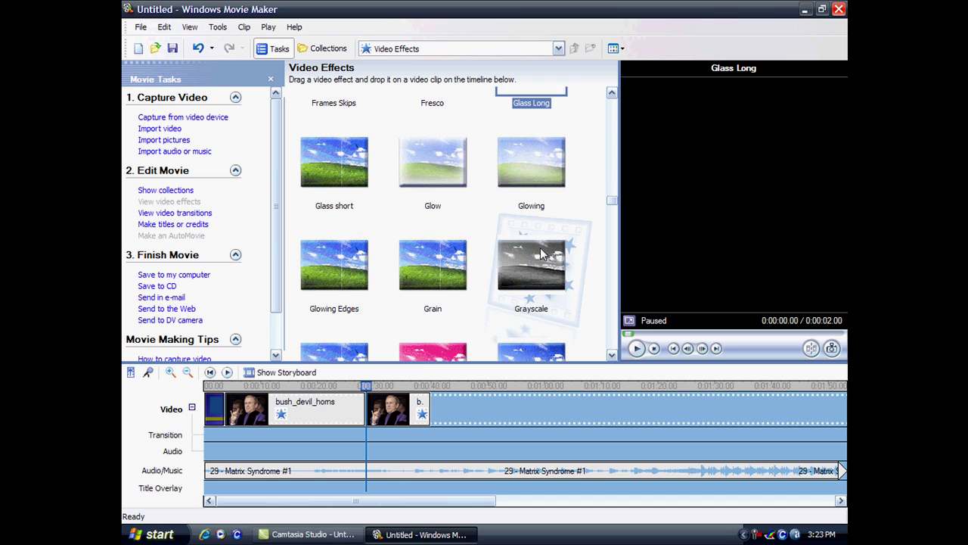
pyautogui.click(544, 255)
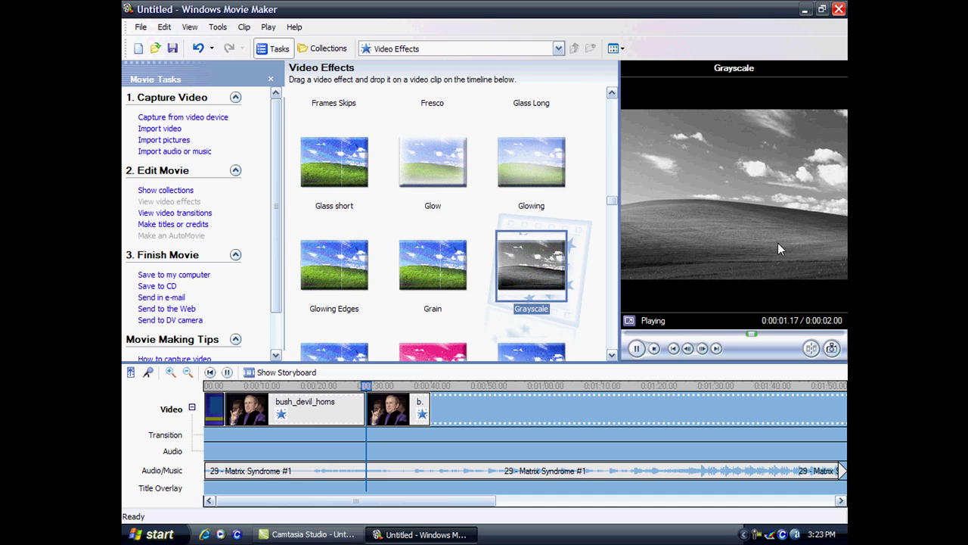
pyautogui.click(558, 168)
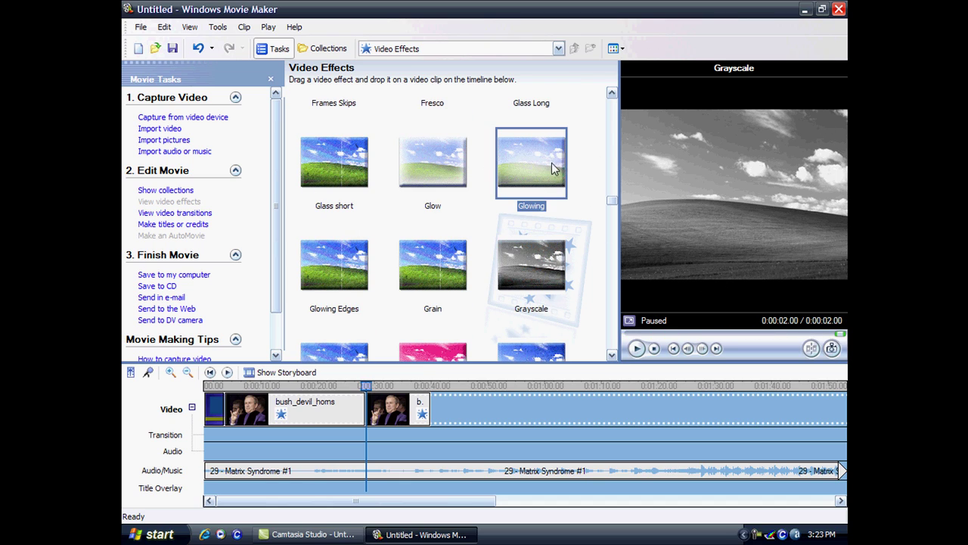
pyautogui.click(407, 170)
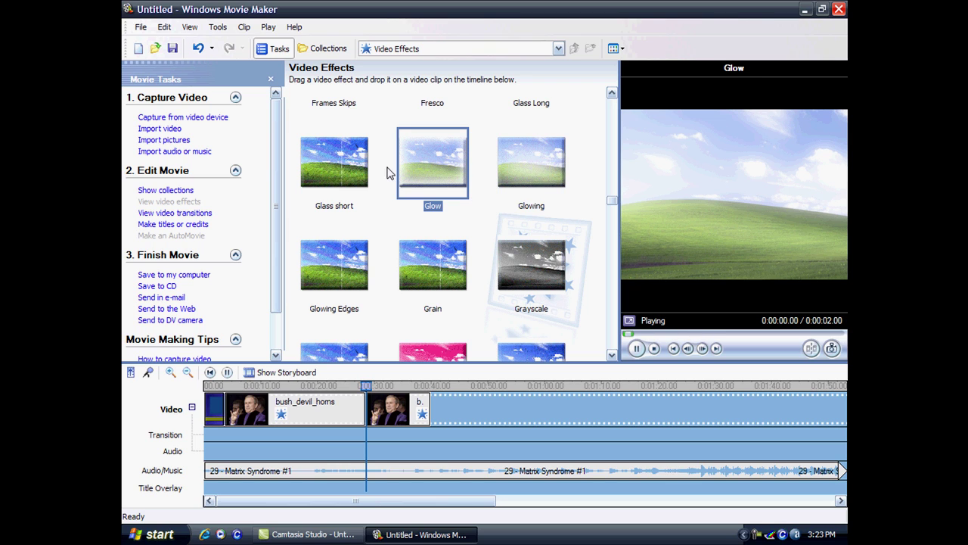
pyautogui.click(308, 174)
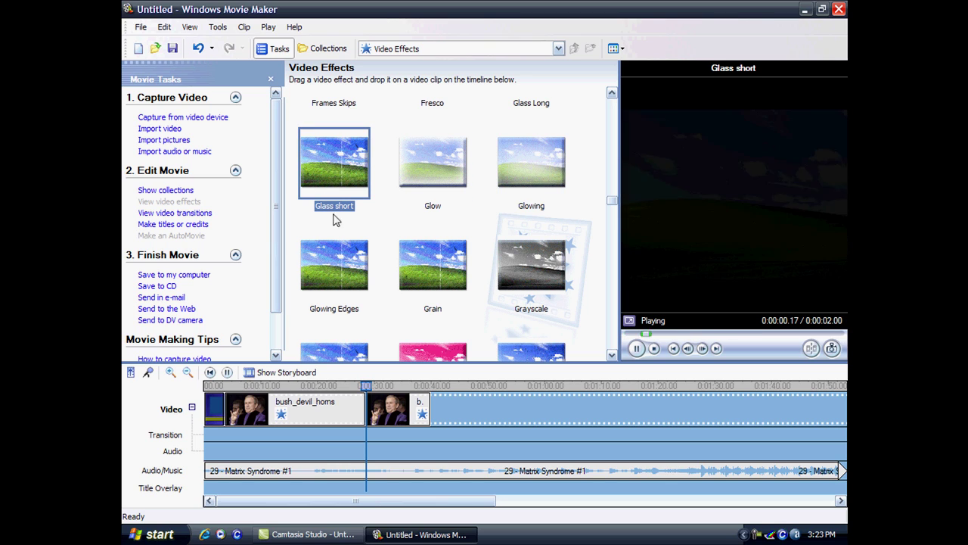
pyautogui.click(360, 257)
pyautogui.moveTo(613, 201); pyautogui.dragTo(612, 106)
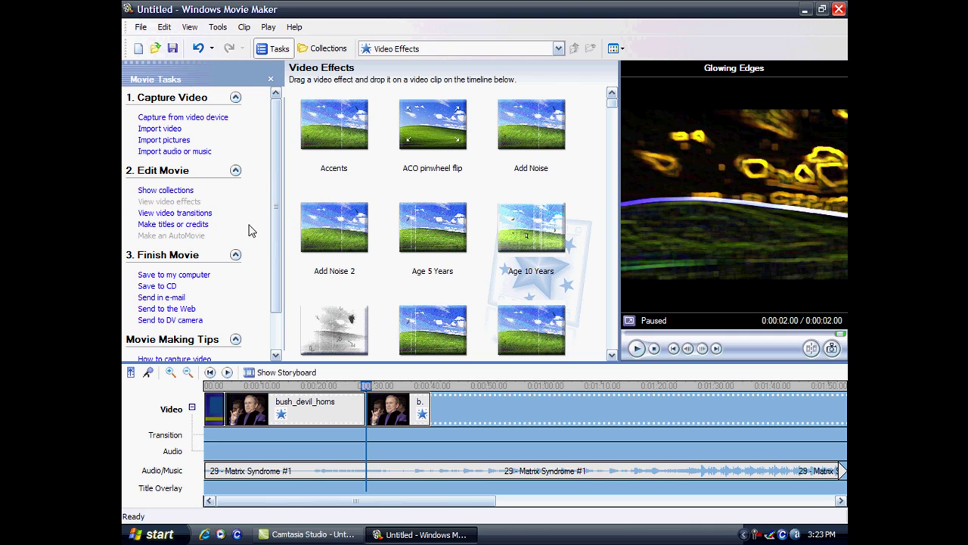
# Preview the Bars, Circle and Checkerboard, Across transitions, placing Checkerboard, Across between the picture clips
pyautogui.click(175, 214)
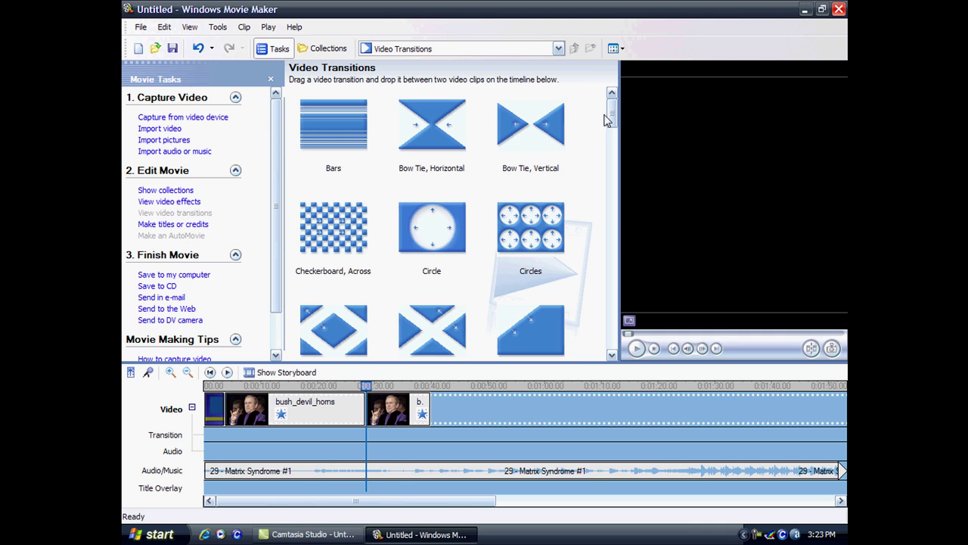
pyautogui.moveTo(609, 114)
pyautogui.mouseDown()
pyautogui.moveTo(609, 344)
pyautogui.moveTo(613, 115)
pyautogui.mouseUp()
pyautogui.doubleClick(333, 125)
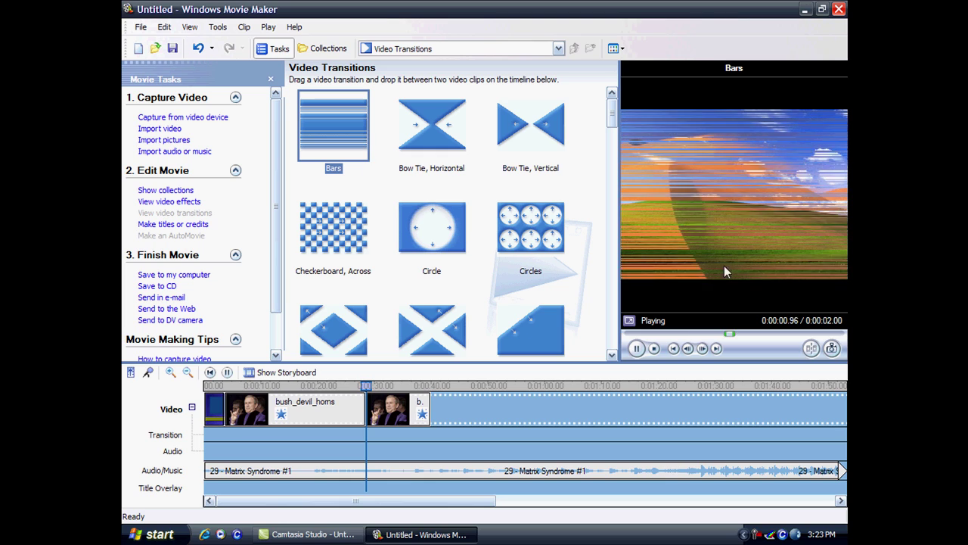
pyautogui.click(424, 238)
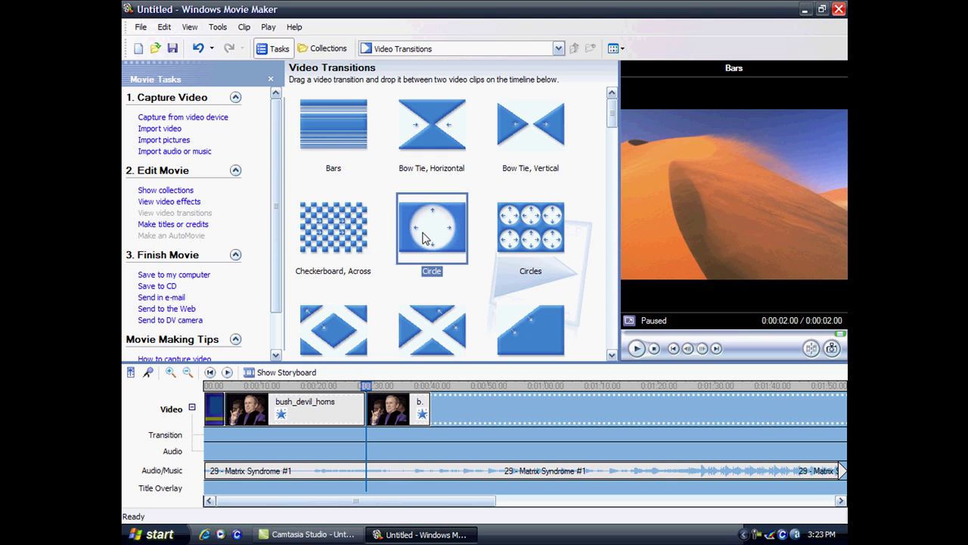
pyautogui.doubleClick(423, 238)
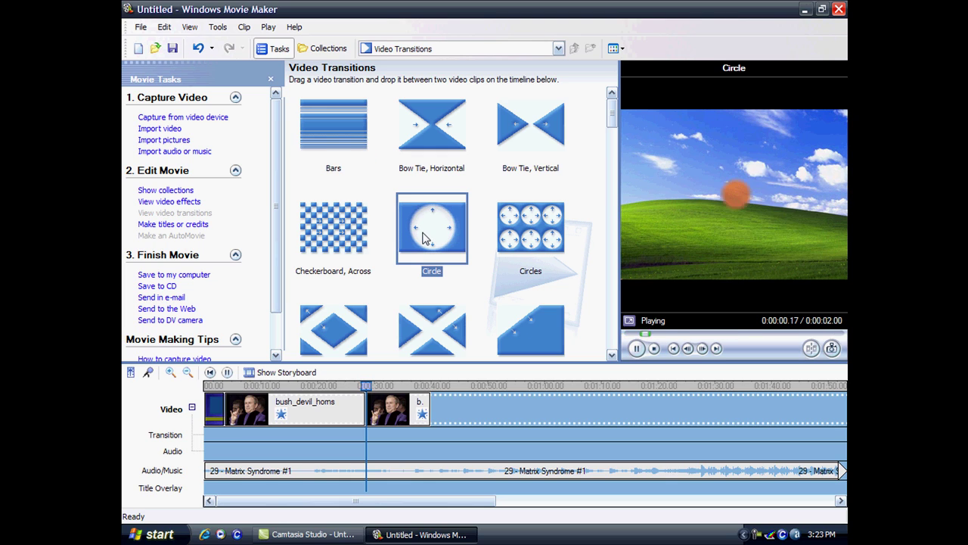
pyautogui.click(341, 250)
pyautogui.doubleClick(341, 251)
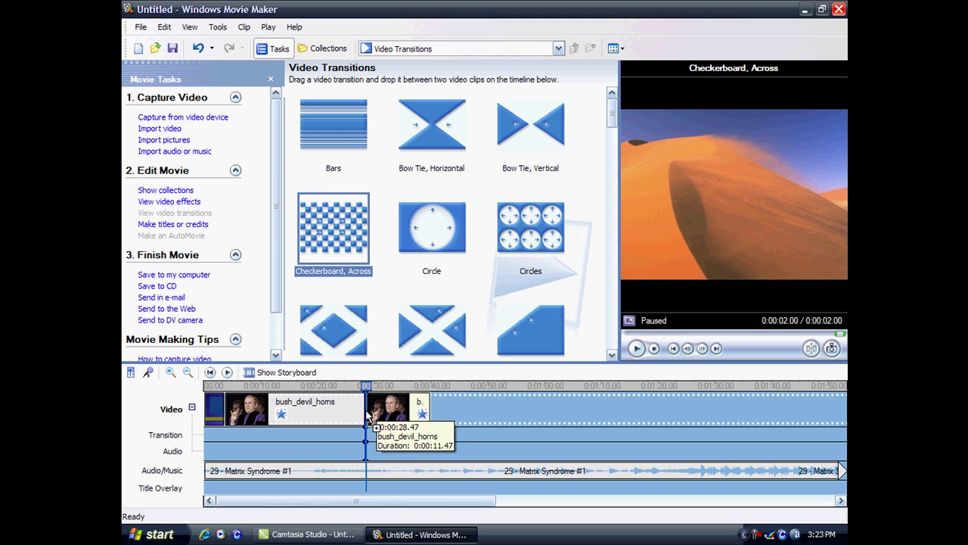
pyautogui.moveTo(368, 415); pyautogui.dragTo(368, 419)
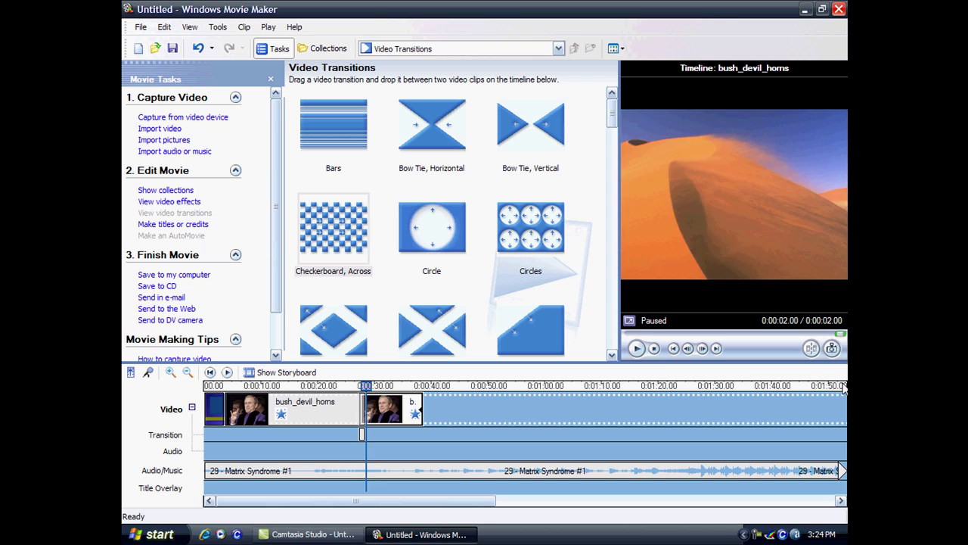
# Play through the transition, pause at 0:00:24.00 and show the storyboard
pyautogui.click(637, 349)
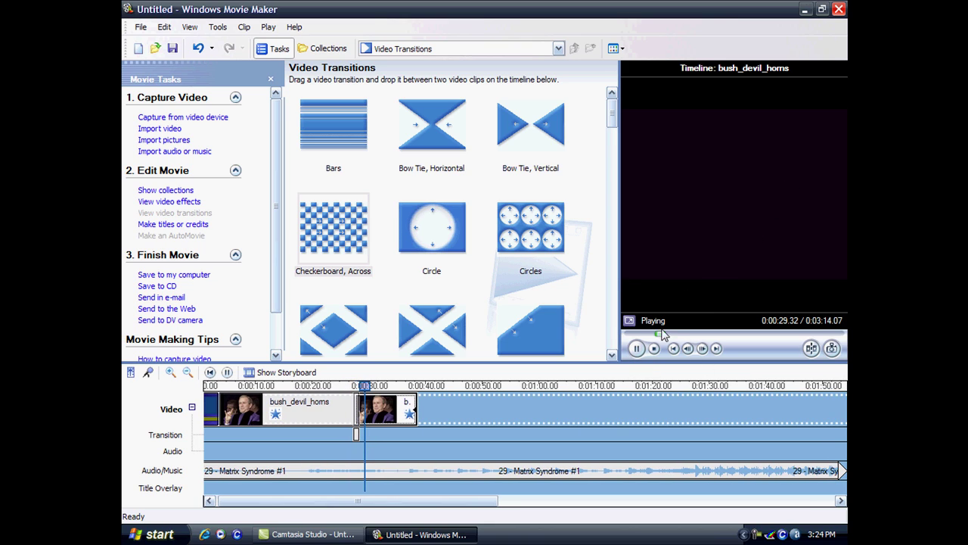
pyautogui.click(636, 348)
pyautogui.click(659, 339)
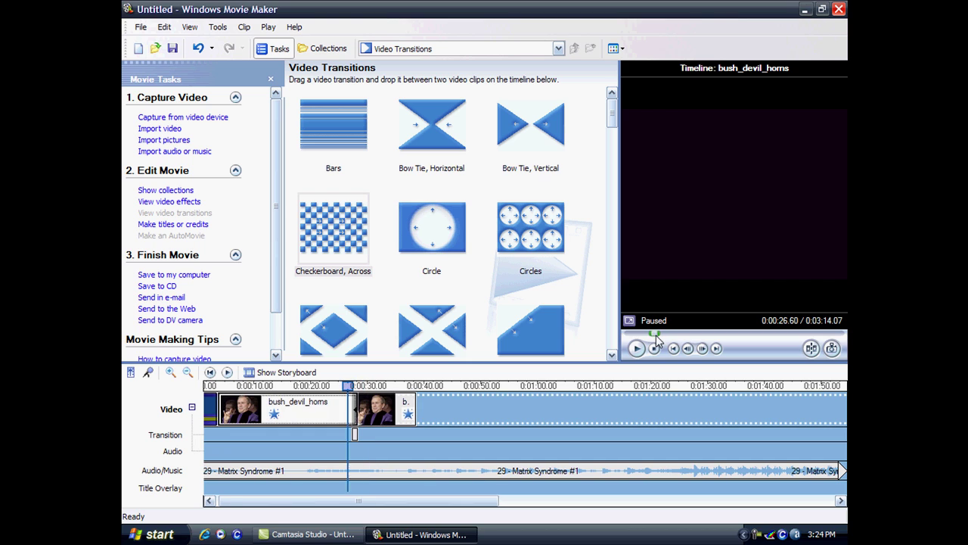
pyautogui.moveTo(615, 120); pyautogui.dragTo(488, 179)
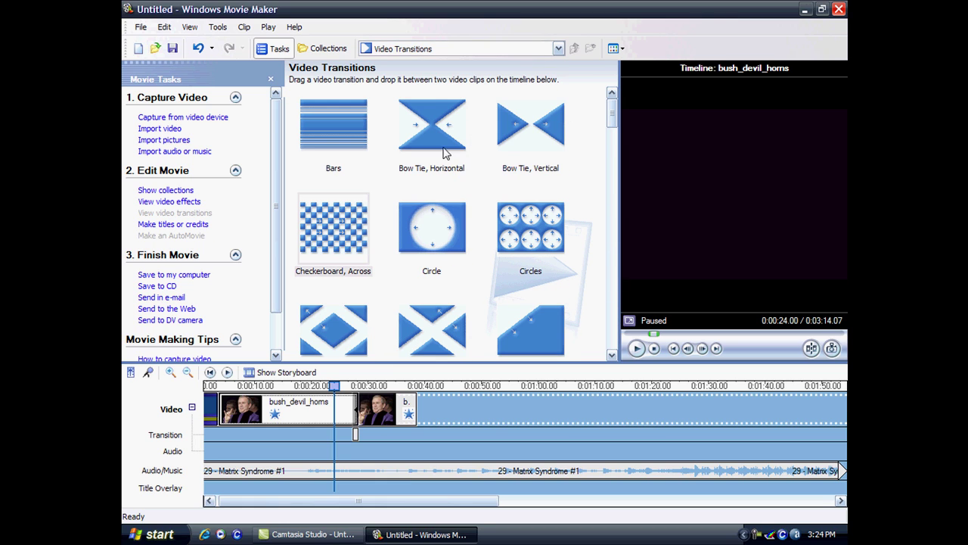
pyautogui.click(261, 372)
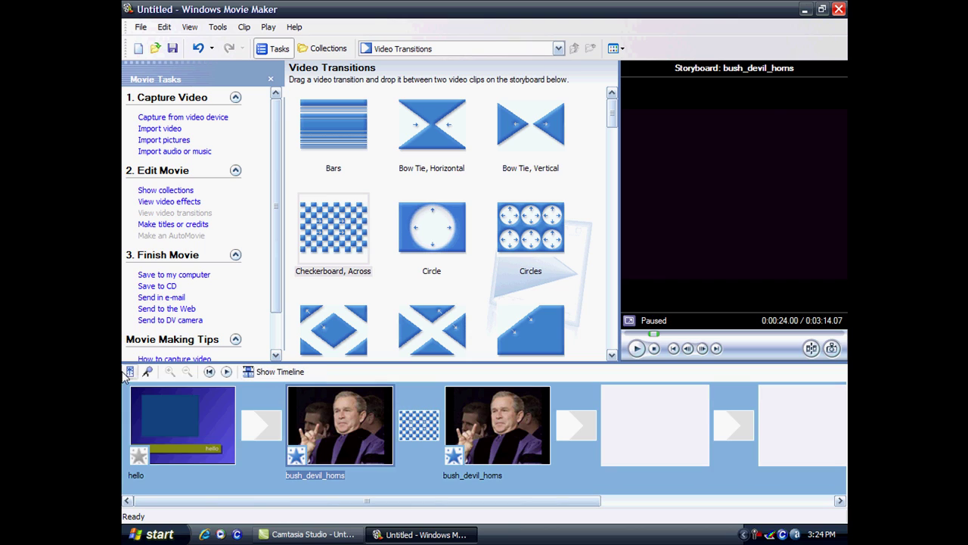
# Move the Checkerboard, Across transition to follow the hello title, then return to the timeline
pyautogui.click(476, 452)
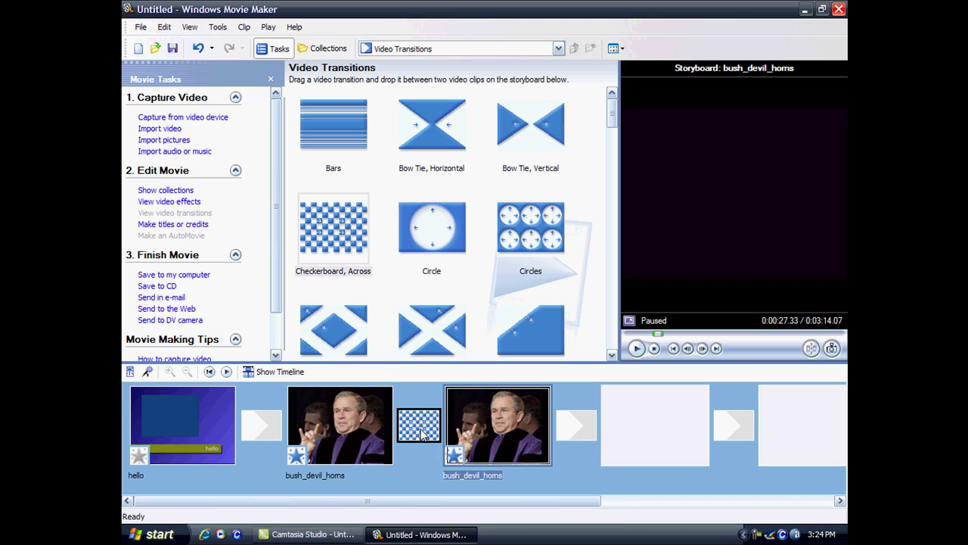
pyautogui.moveTo(412, 439); pyautogui.dragTo(259, 431)
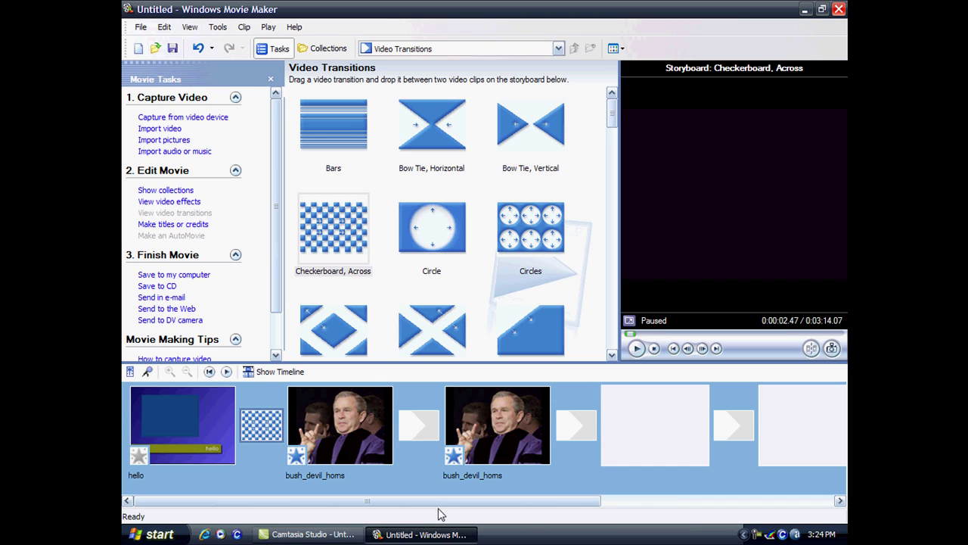
pyautogui.click(454, 456)
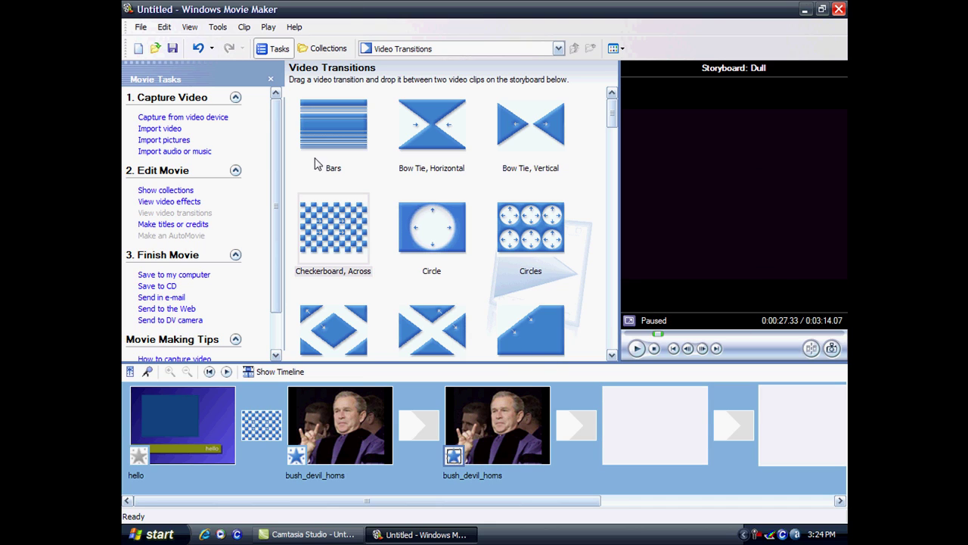
pyautogui.click(283, 374)
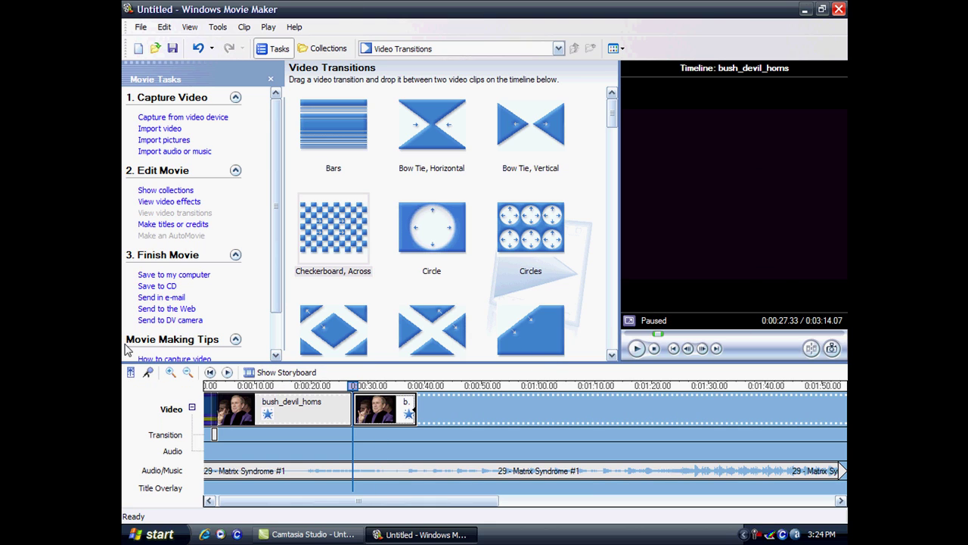
pyautogui.click(148, 374)
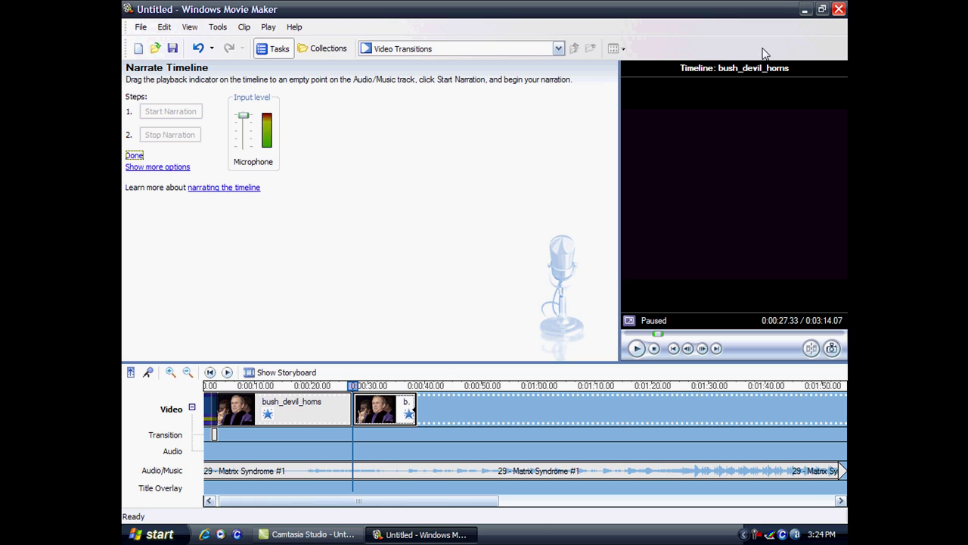
pyautogui.click(276, 49)
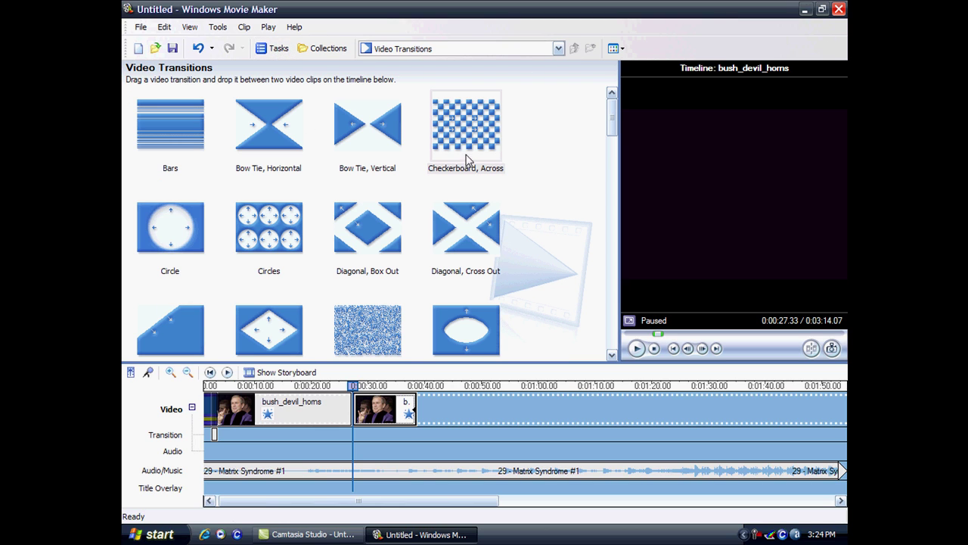
pyautogui.click(277, 49)
pyautogui.click(218, 26)
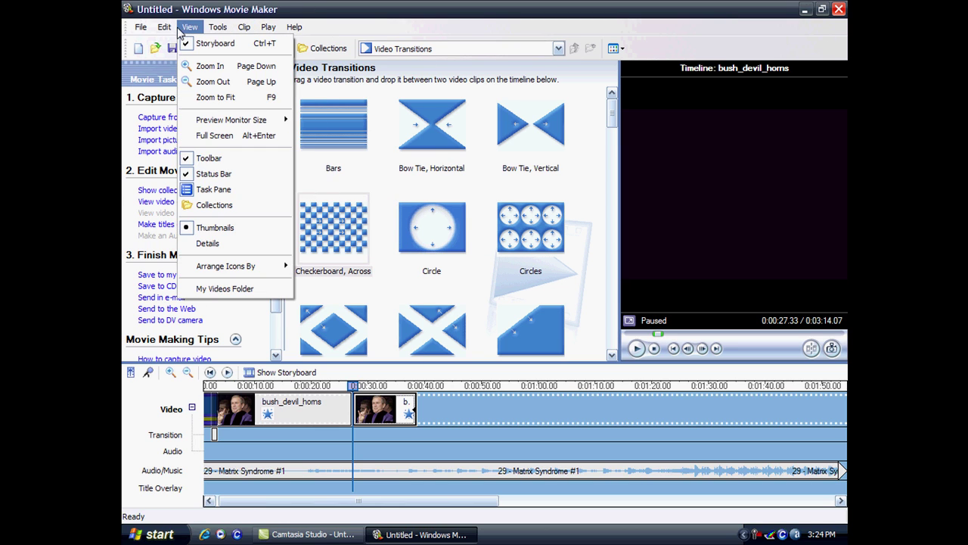
pyautogui.click(573, 205)
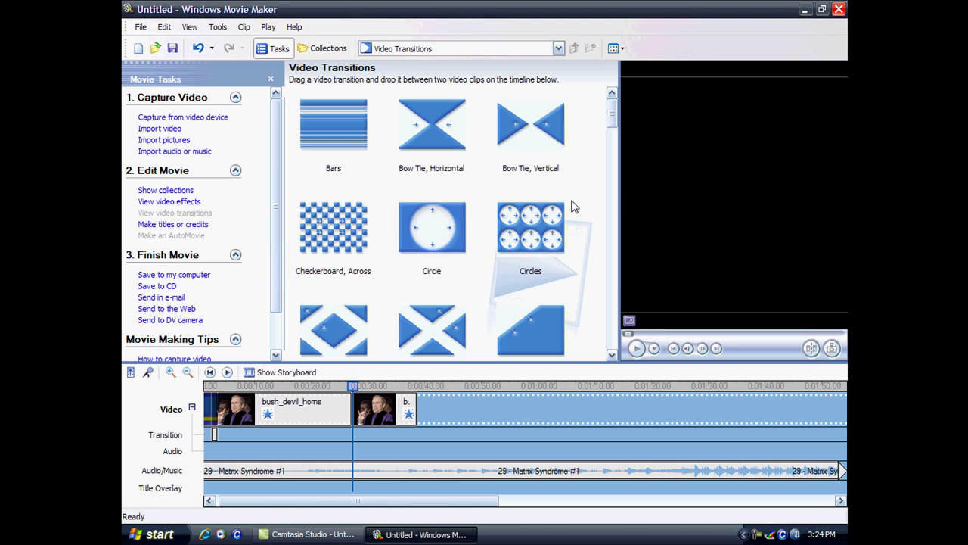
pyautogui.click(203, 119)
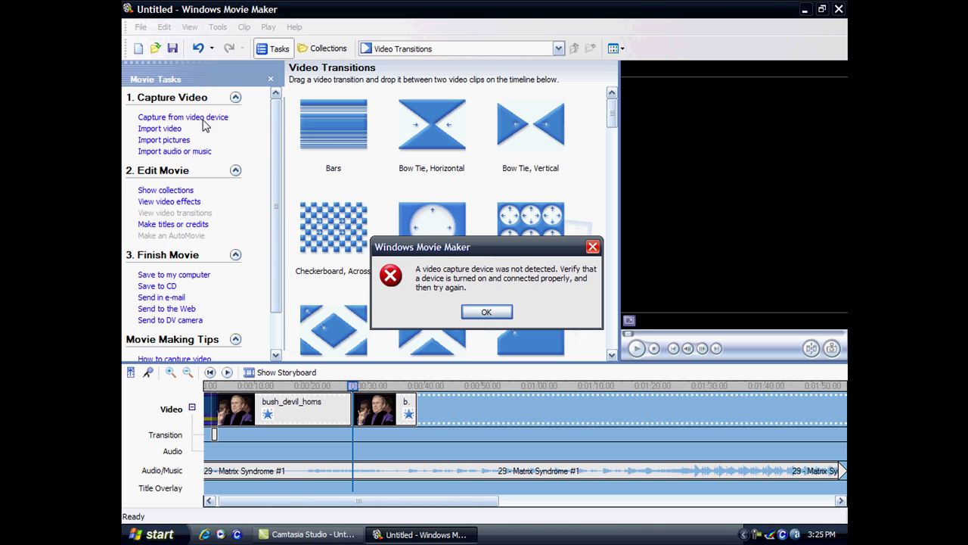
pyautogui.click(476, 313)
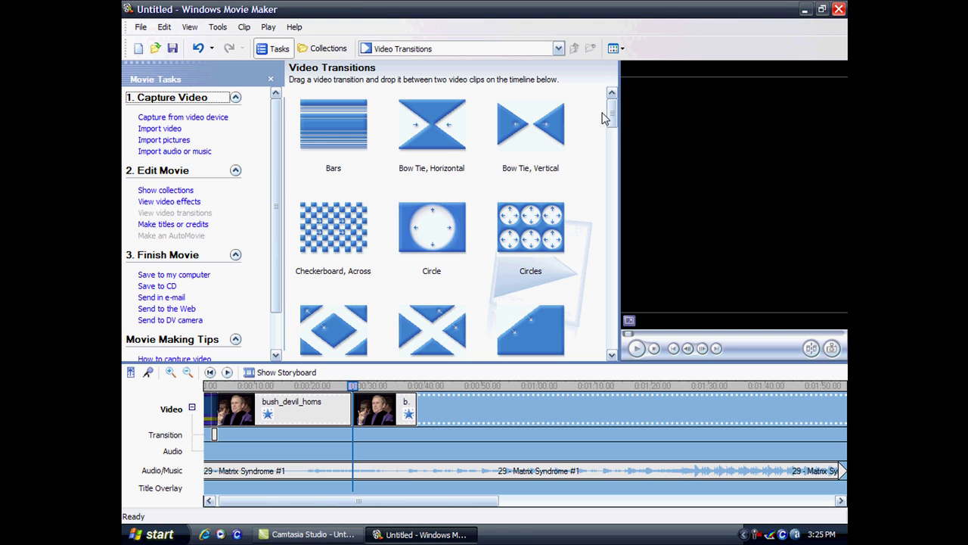
pyautogui.moveTo(611, 113)
pyautogui.mouseDown()
pyautogui.moveTo(613, 333)
pyautogui.moveTo(619, 116)
pyautogui.mouseUp()
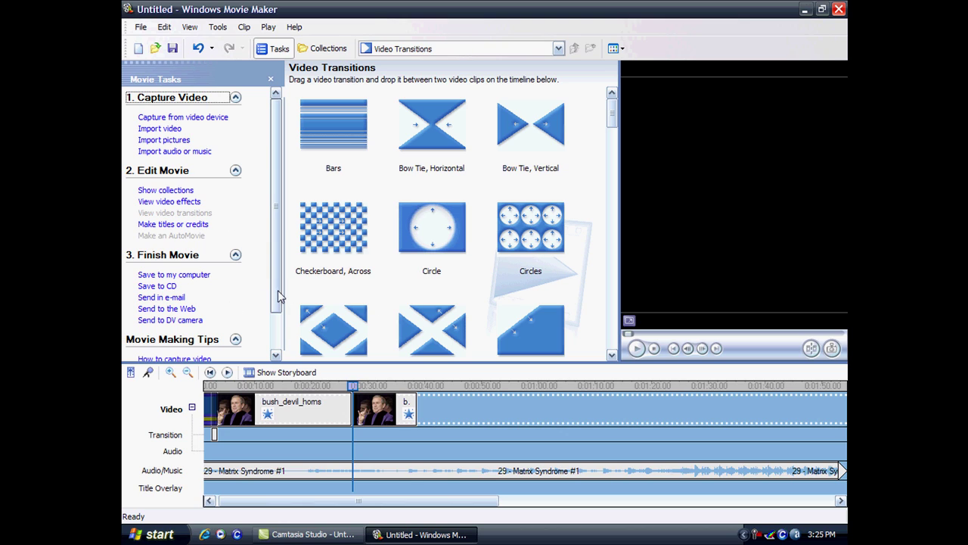
pyautogui.click(281, 410)
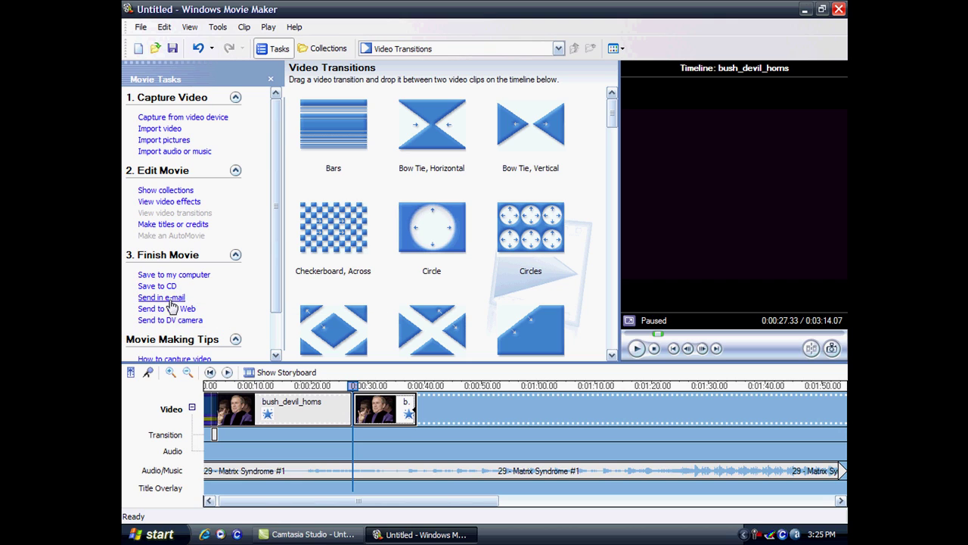
pyautogui.click(191, 275)
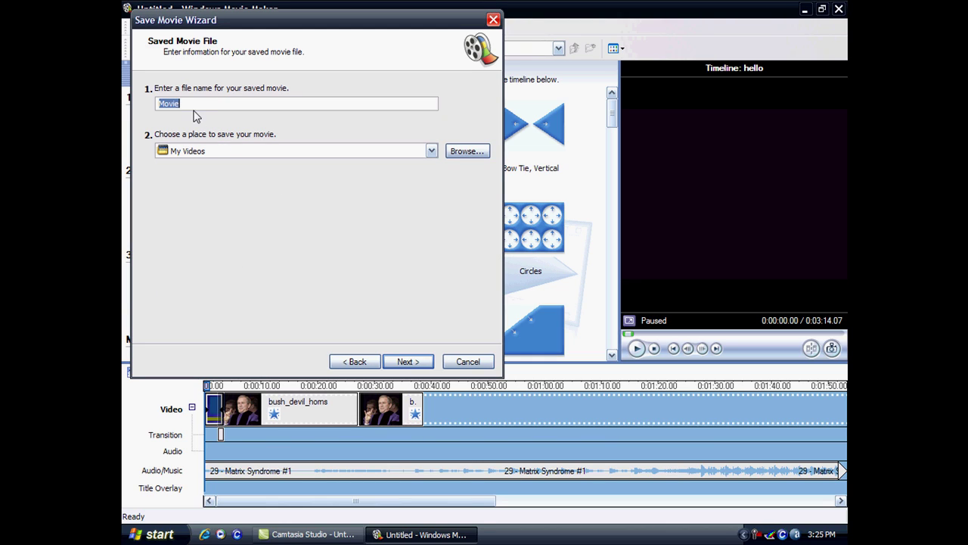
pyautogui.moveTo(188, 107); pyautogui.dragTo(160, 102)
pyautogui.click(431, 154)
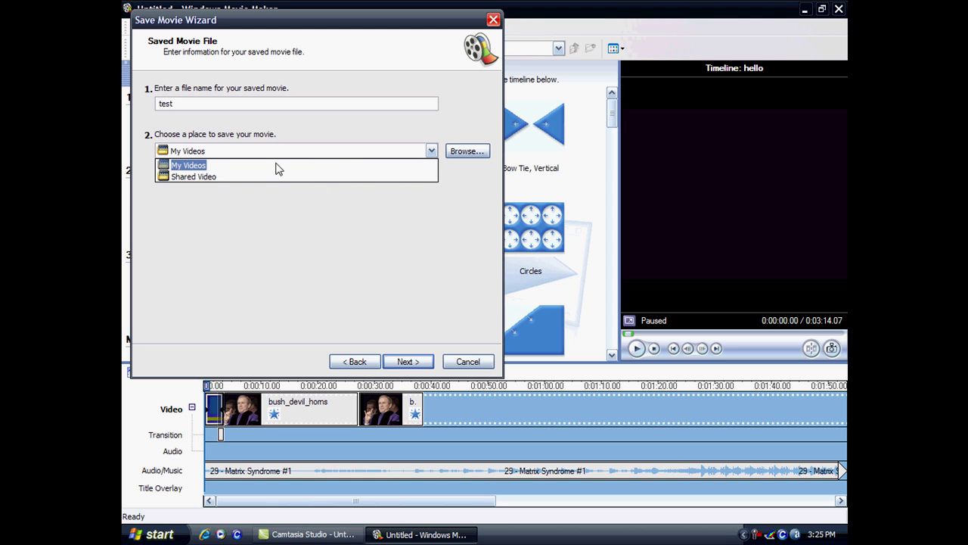
pyautogui.click(277, 165)
pyautogui.click(454, 151)
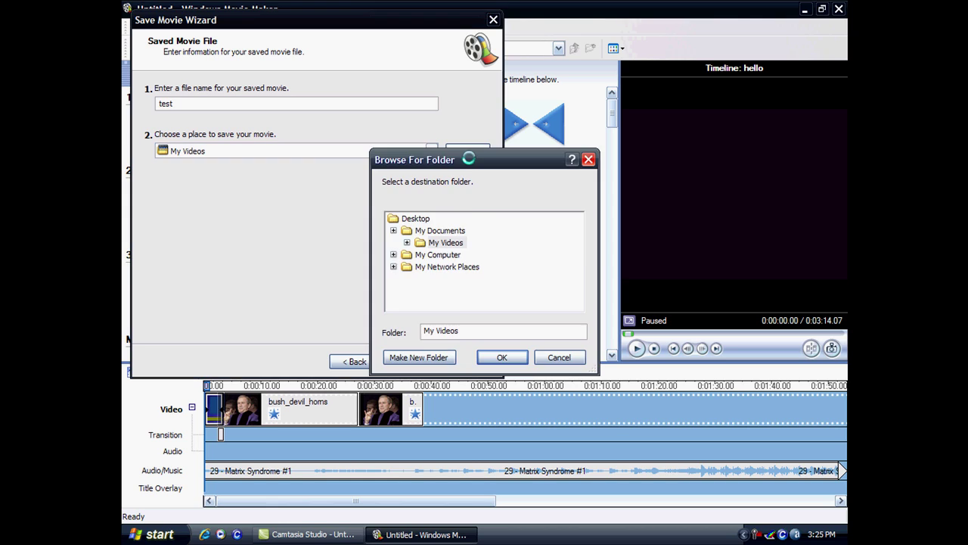
pyautogui.click(588, 159)
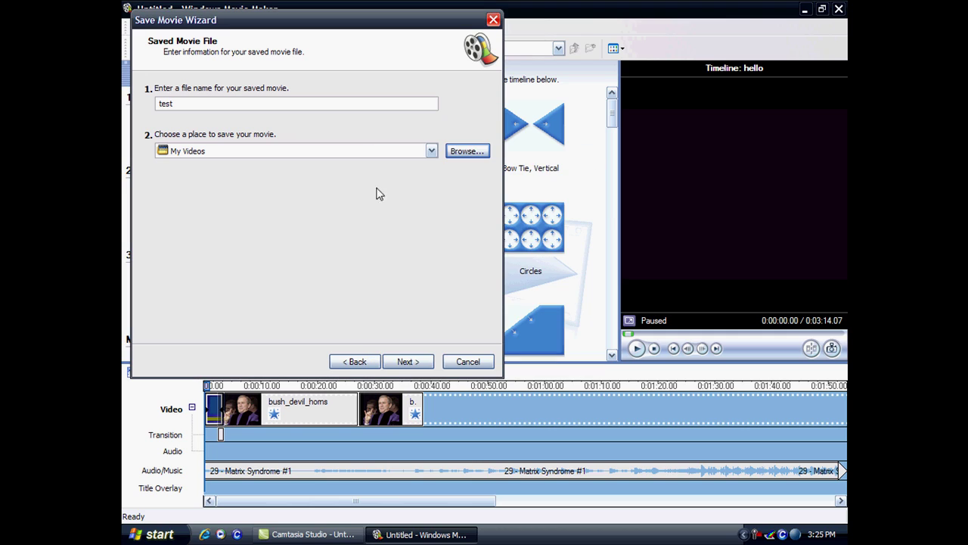
pyautogui.click(407, 362)
pyautogui.click(149, 88)
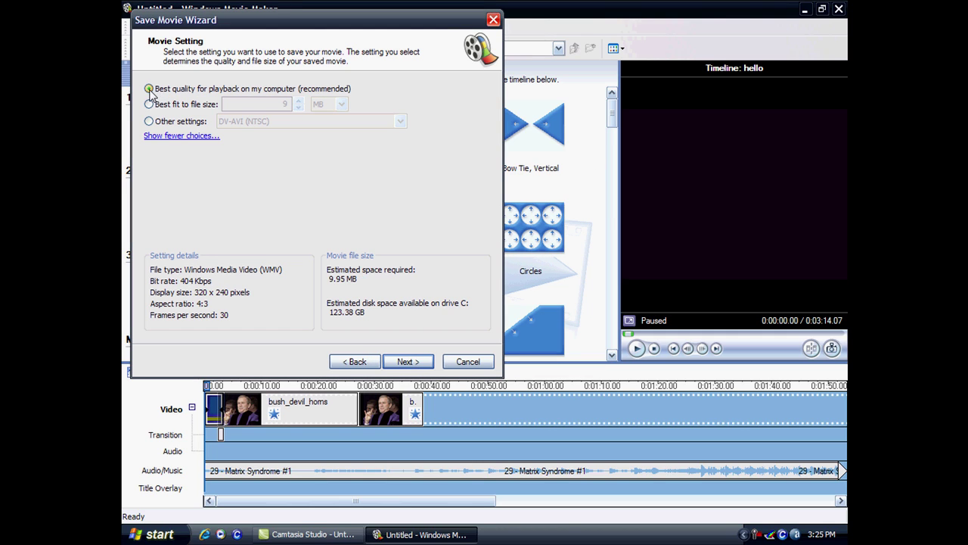
pyautogui.click(149, 121)
pyautogui.click(400, 121)
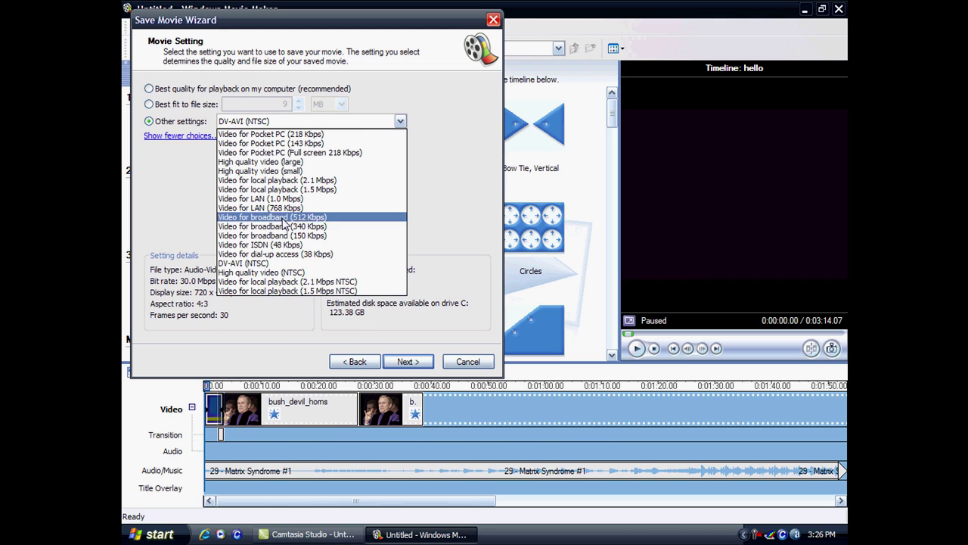
pyautogui.click(338, 144)
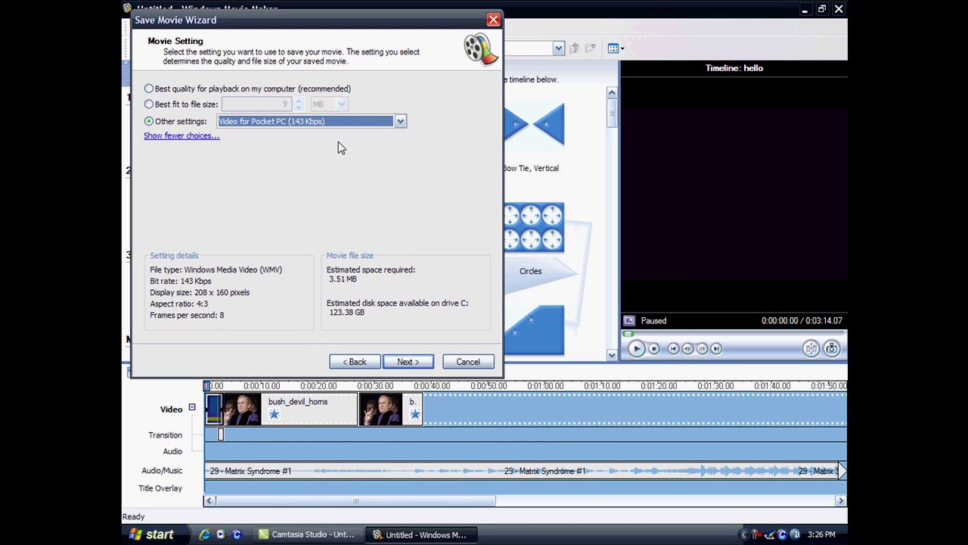
pyautogui.click(419, 361)
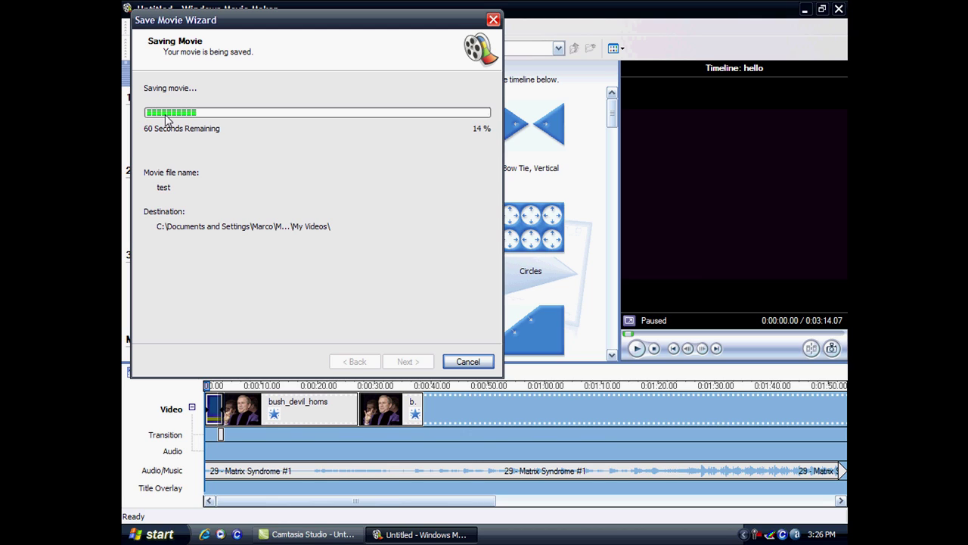
pyautogui.click(471, 364)
pyautogui.click(451, 312)
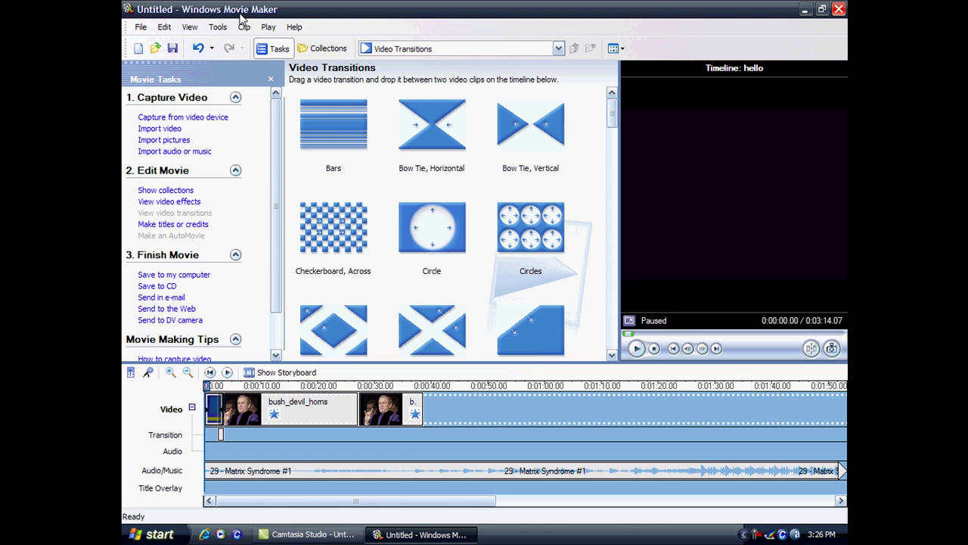
pyautogui.click(214, 28)
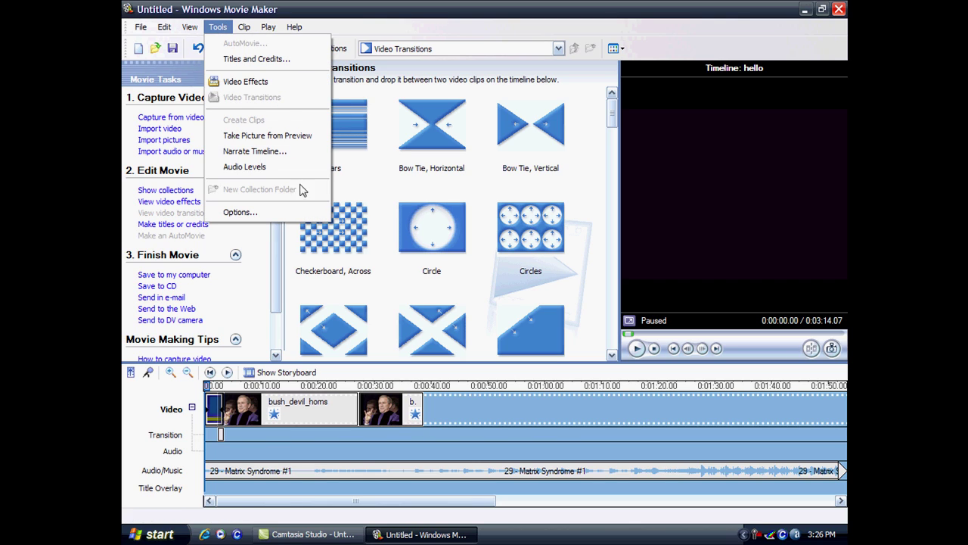
pyautogui.click(589, 214)
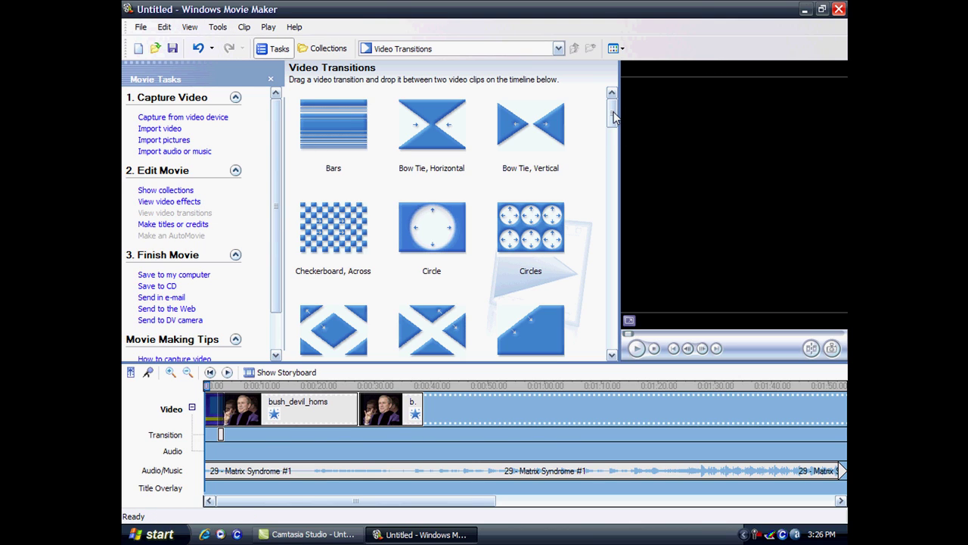
pyautogui.moveTo(614, 117)
pyautogui.mouseDown()
pyautogui.moveTo(612, 324)
pyautogui.moveTo(611, 103)
pyautogui.mouseUp()
pyautogui.click(219, 27)
pyautogui.moveTo(140, 27)
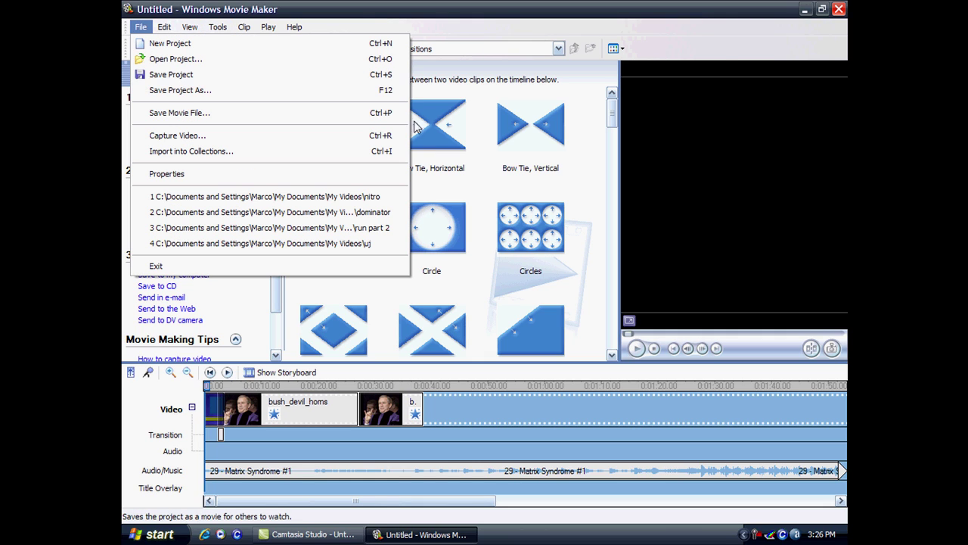
pyautogui.click(584, 133)
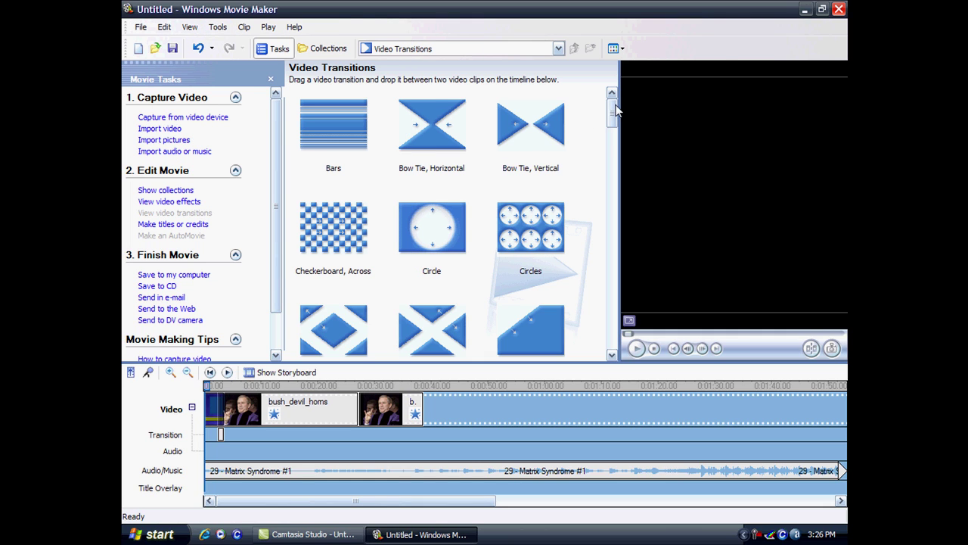
pyautogui.moveTo(615, 110)
pyautogui.mouseDown()
pyautogui.moveTo(612, 246)
pyautogui.moveTo(633, 106)
pyautogui.mouseUp()
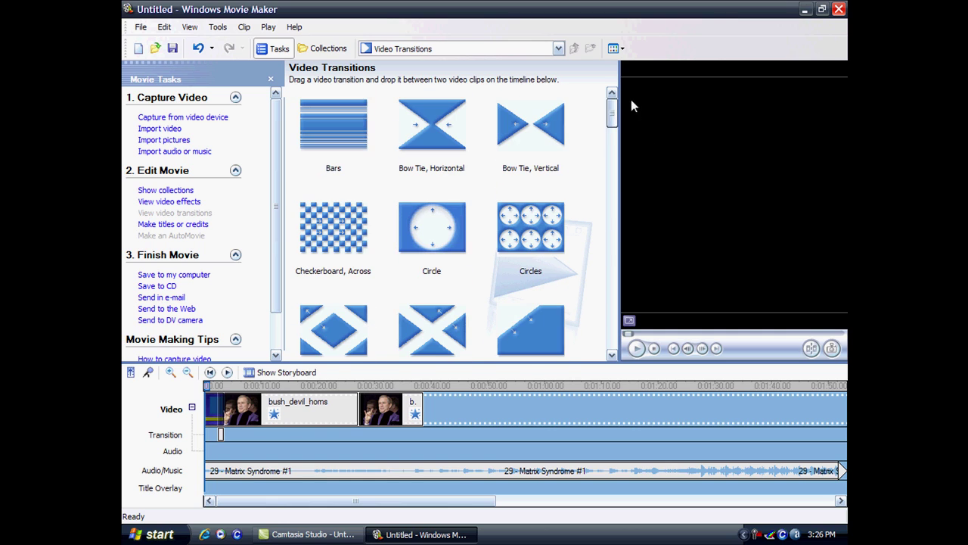